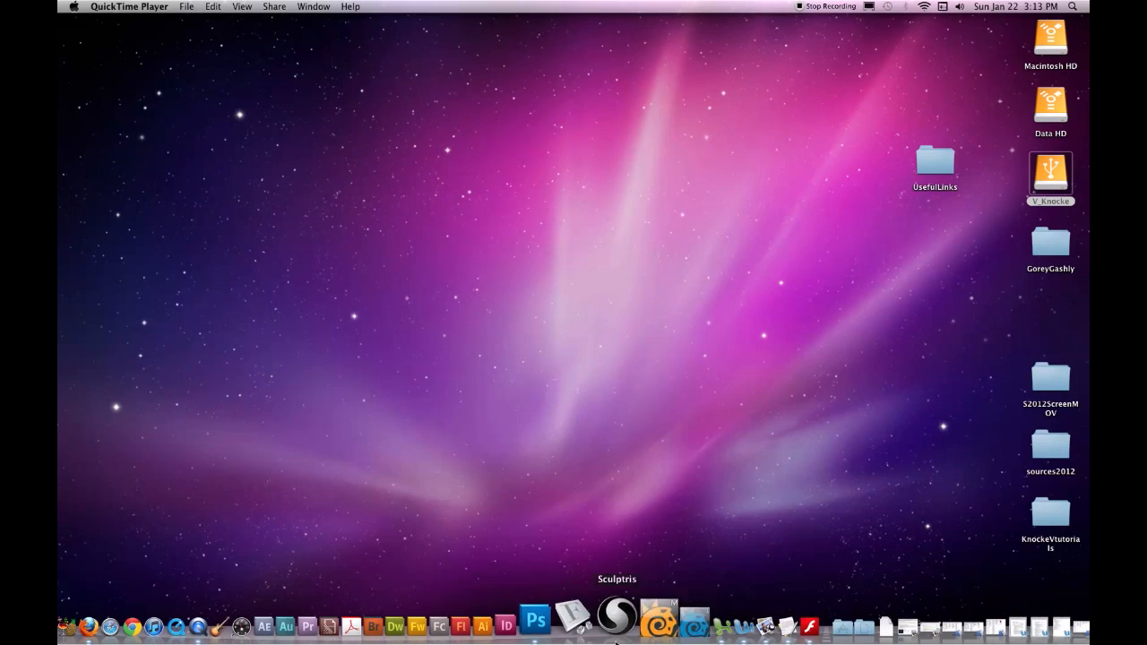
Create a new ActionScript 3.0 document in Flash Professional and set its frame rate to 12 fps
left_click(503, 622)
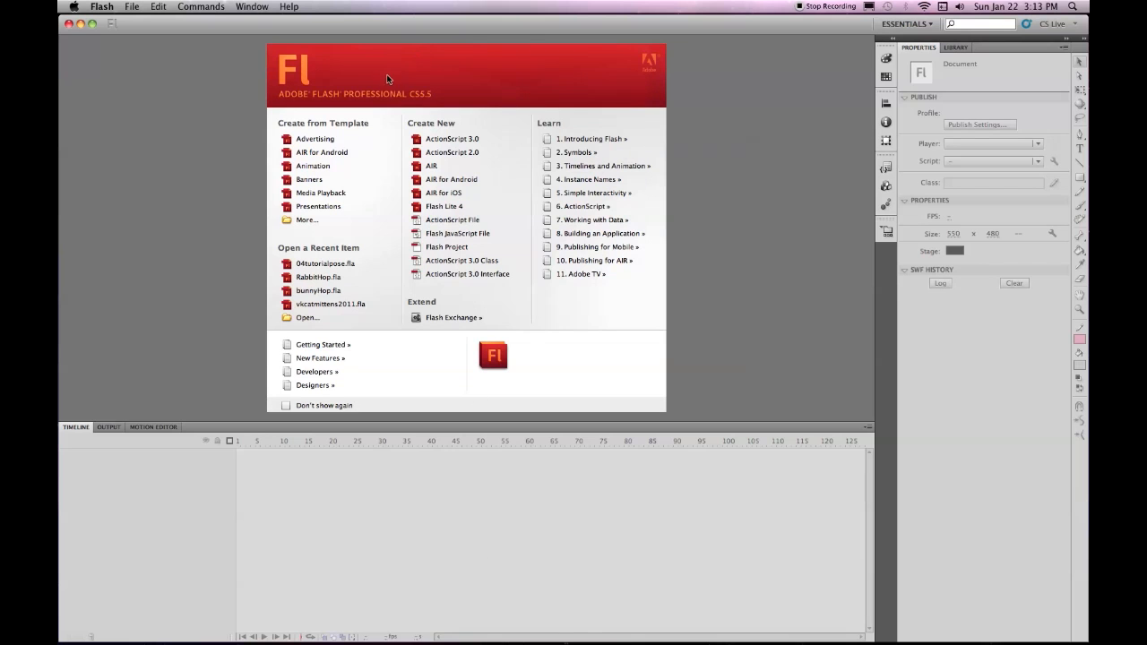
left_click(418, 141)
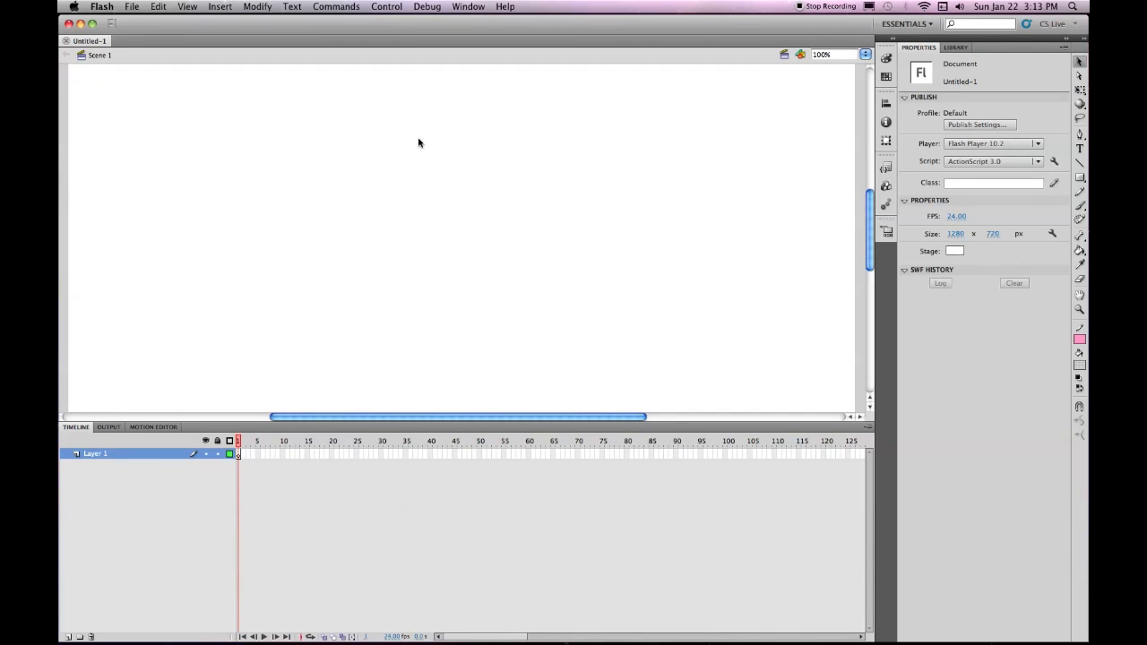
left_click(866, 55)
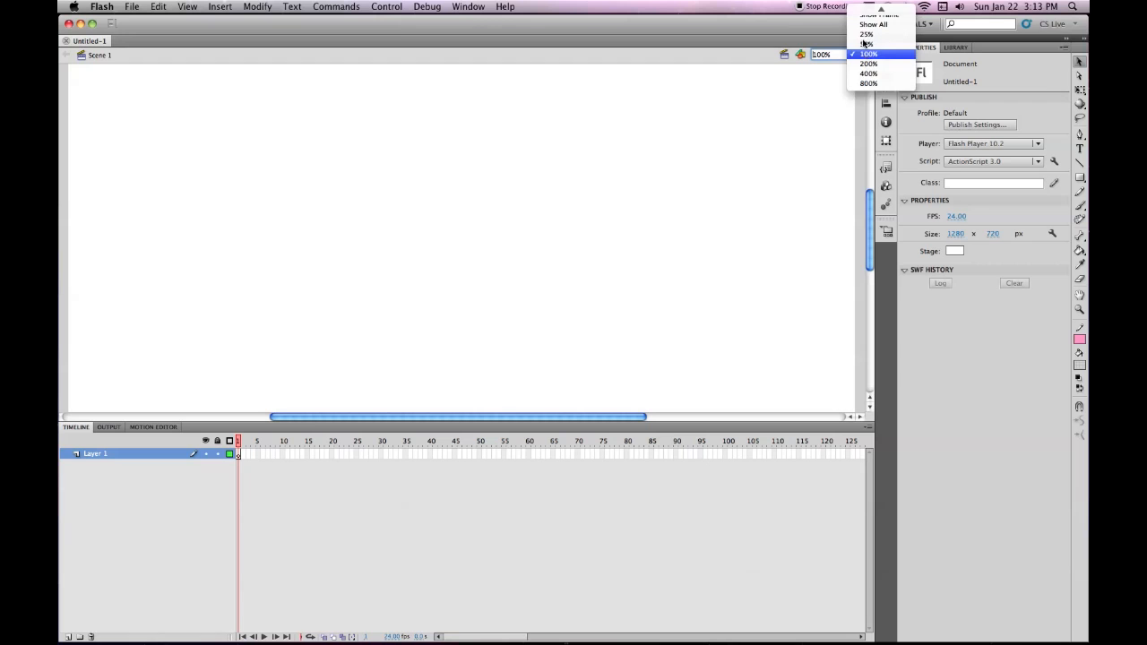
left_click(862, 12)
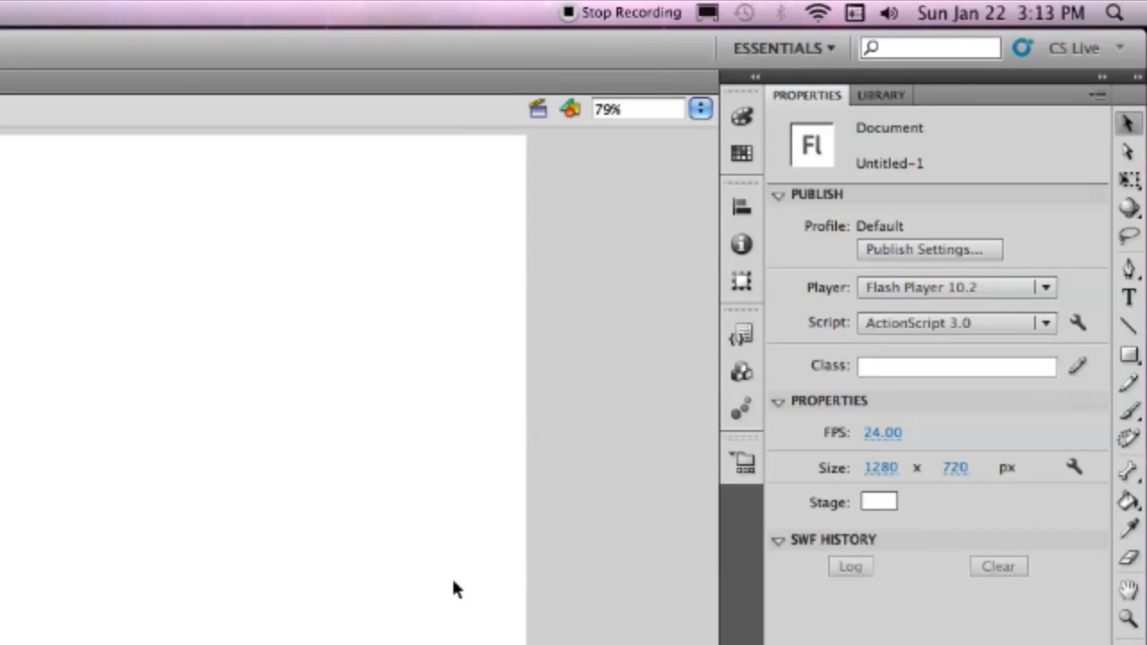
left_click(870, 433)
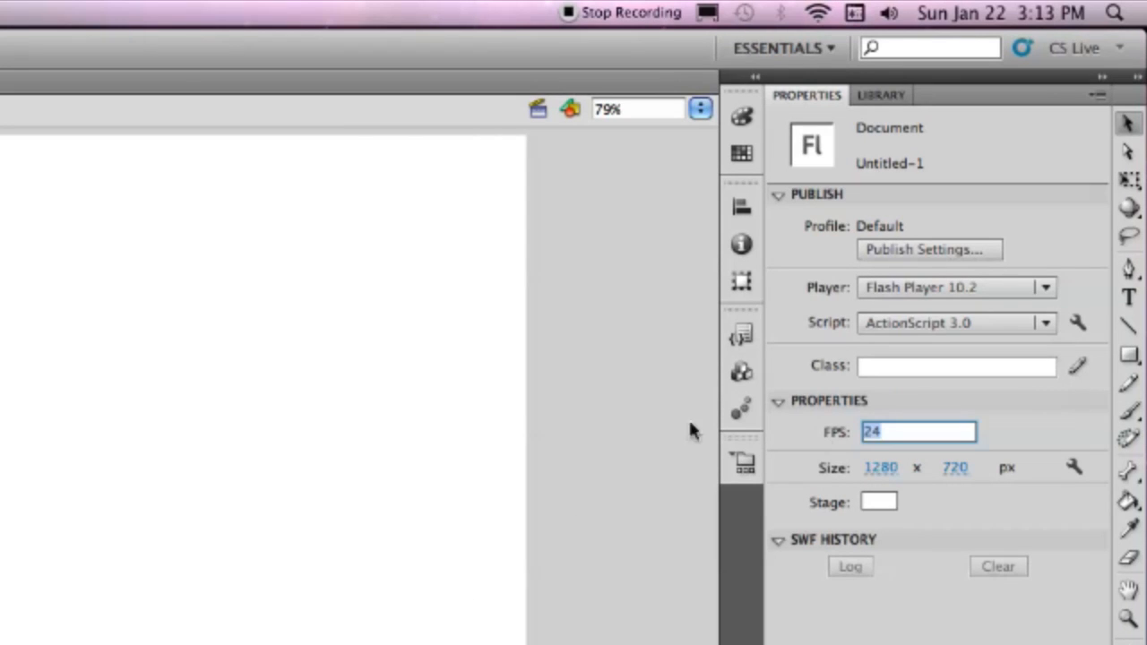
type("12")
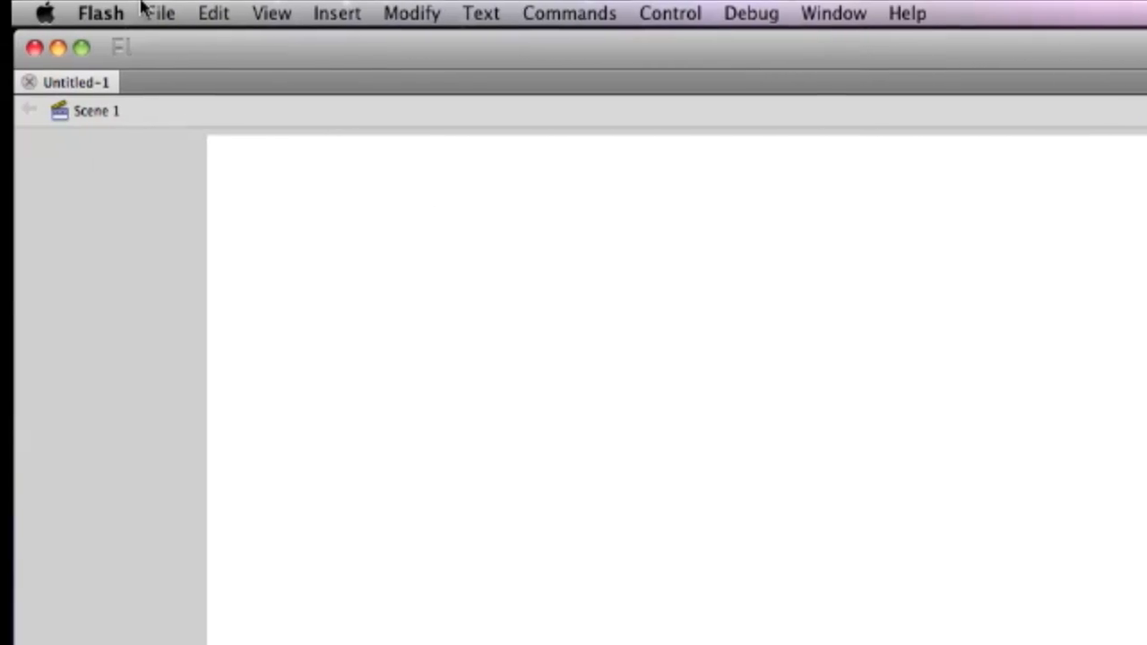
Start saving the document under a new name and create a tutorials folder, labelled with the author's name, inside __SF127fac_home on the USB drive
left_click(186, 12)
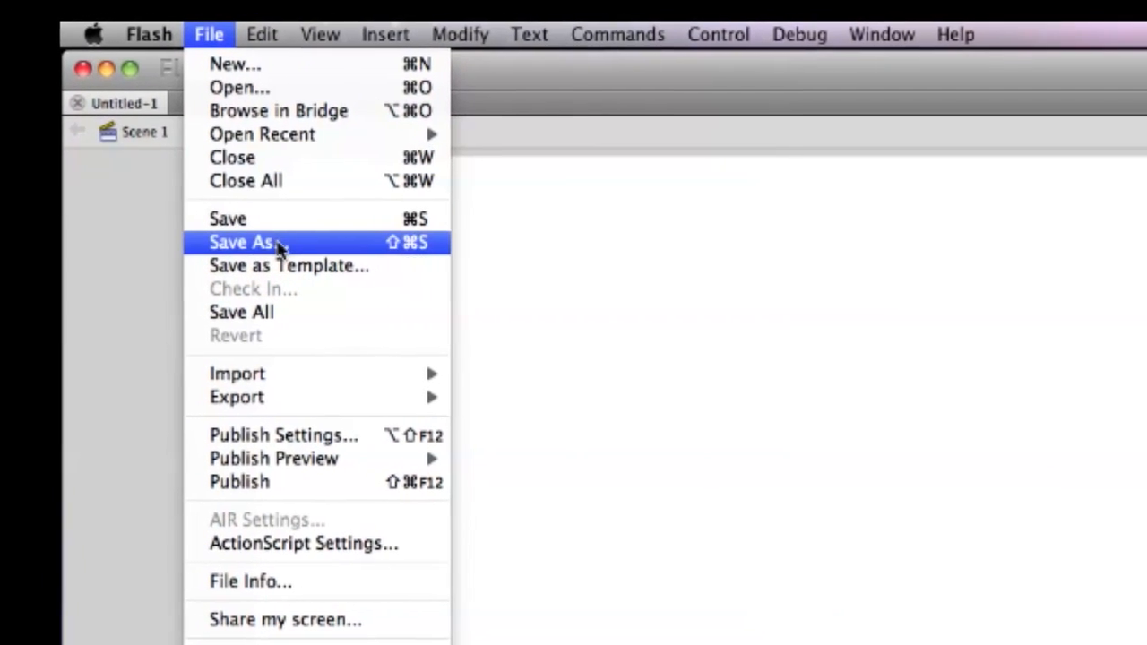
left_click(253, 240)
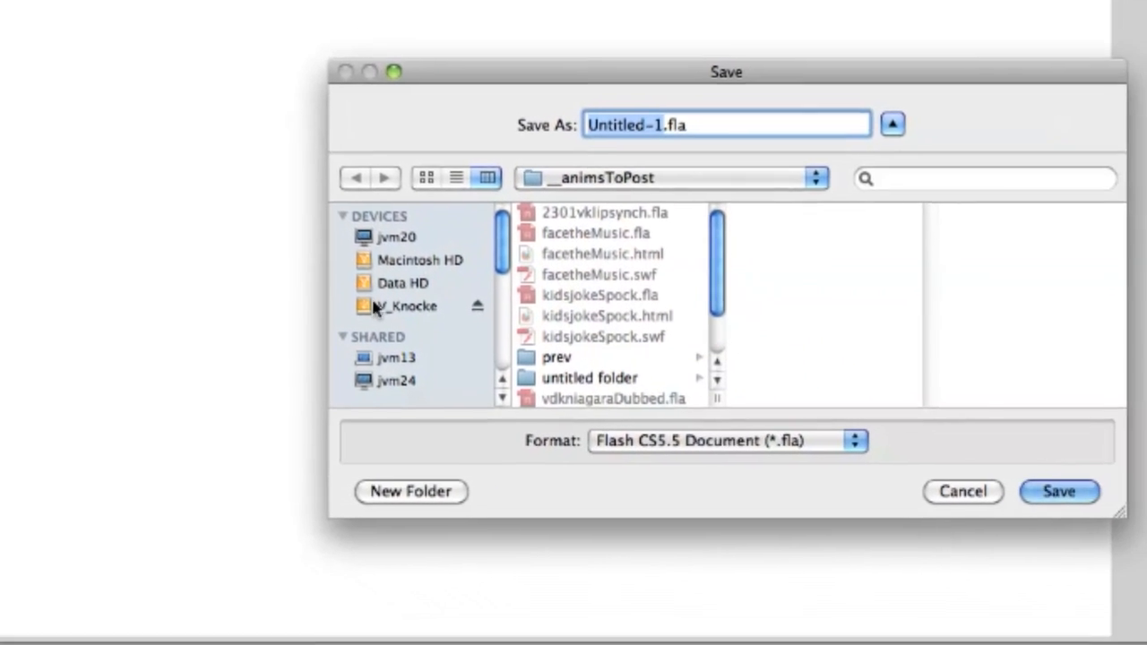
left_click(374, 306)
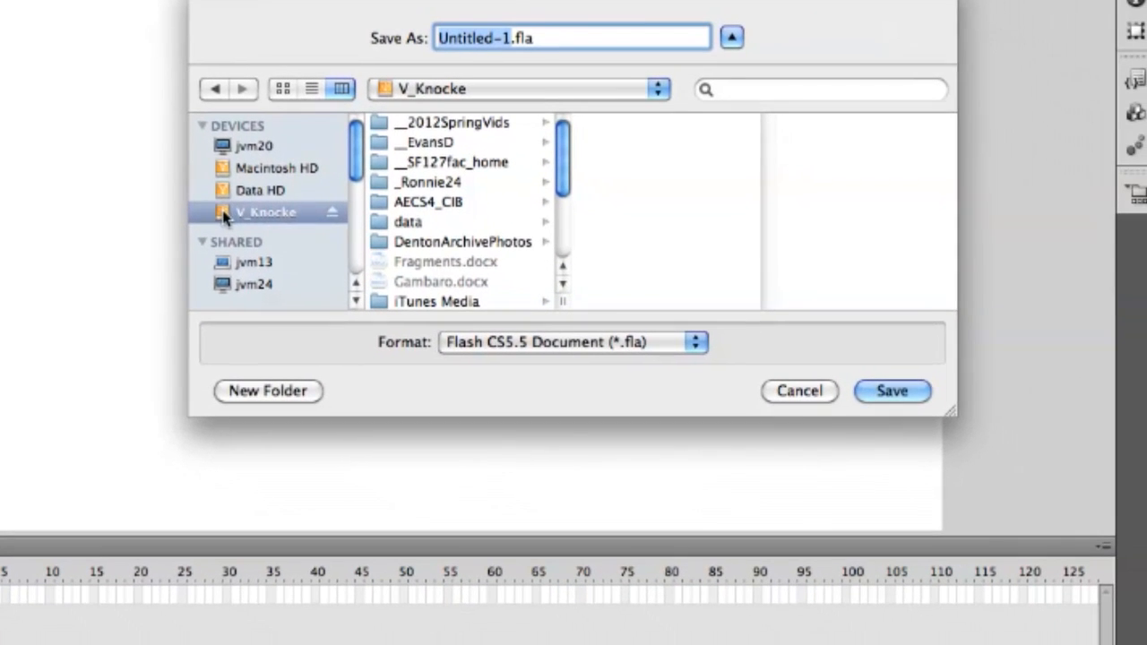
left_click(430, 162)
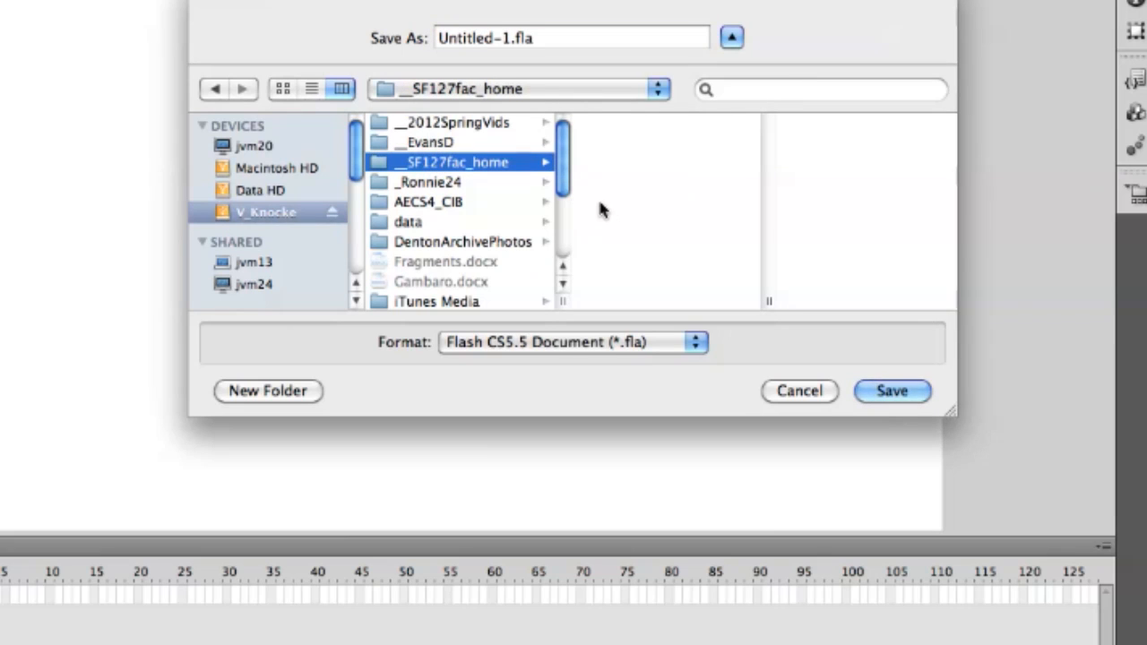
left_click(281, 390)
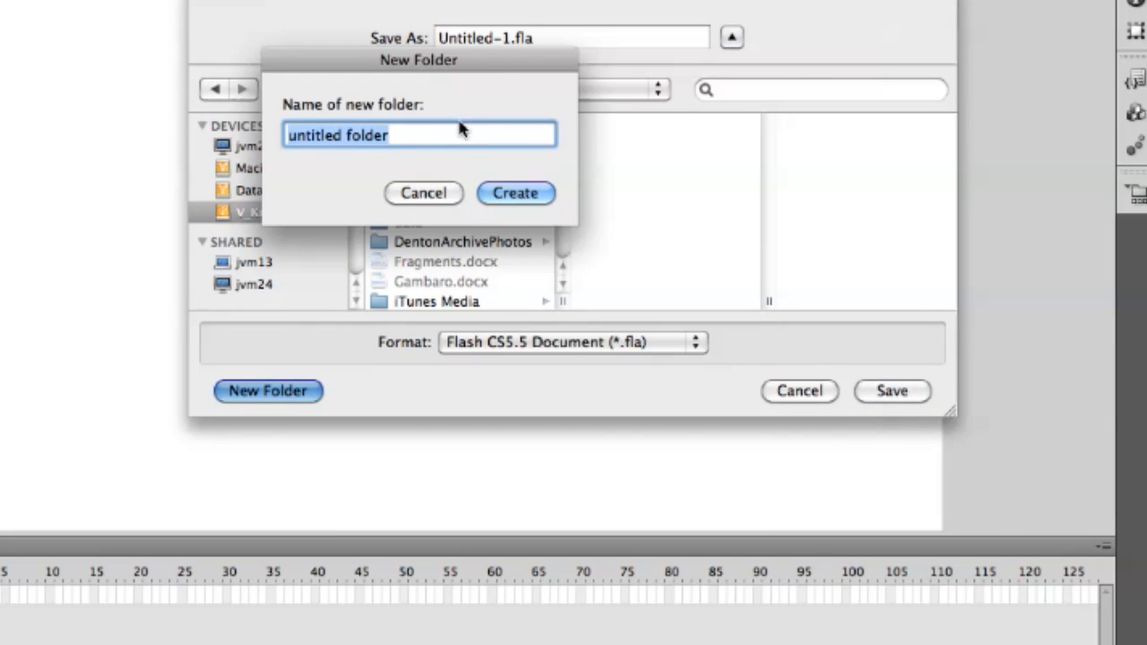
left_click_drag(494, 76, 796, 143)
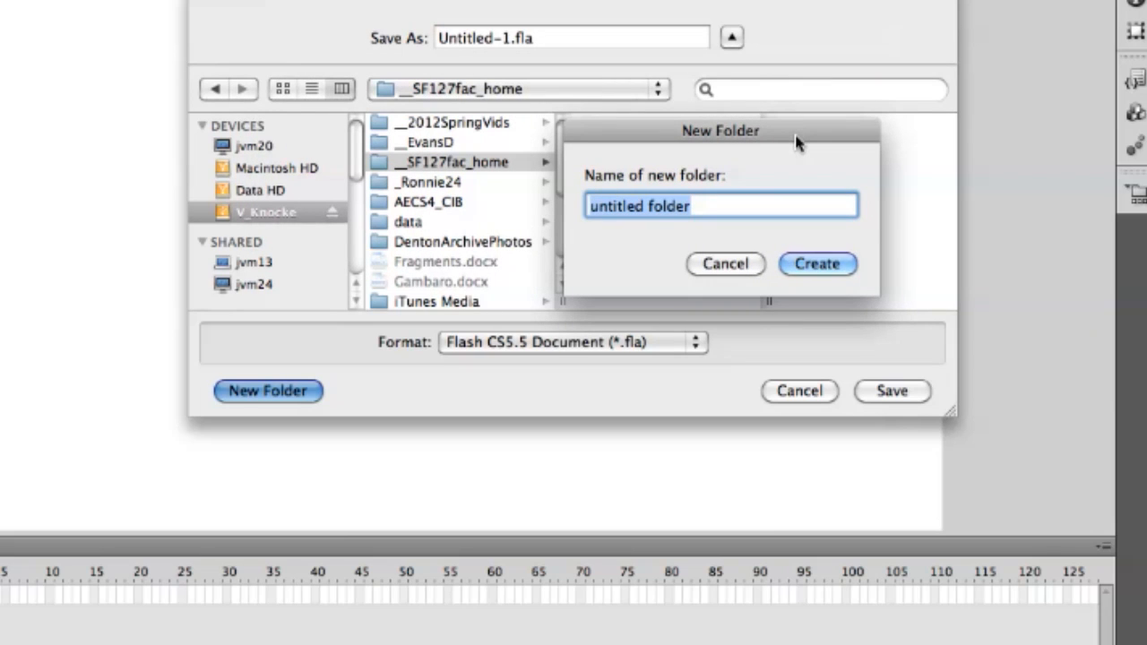
type("KnockeV")
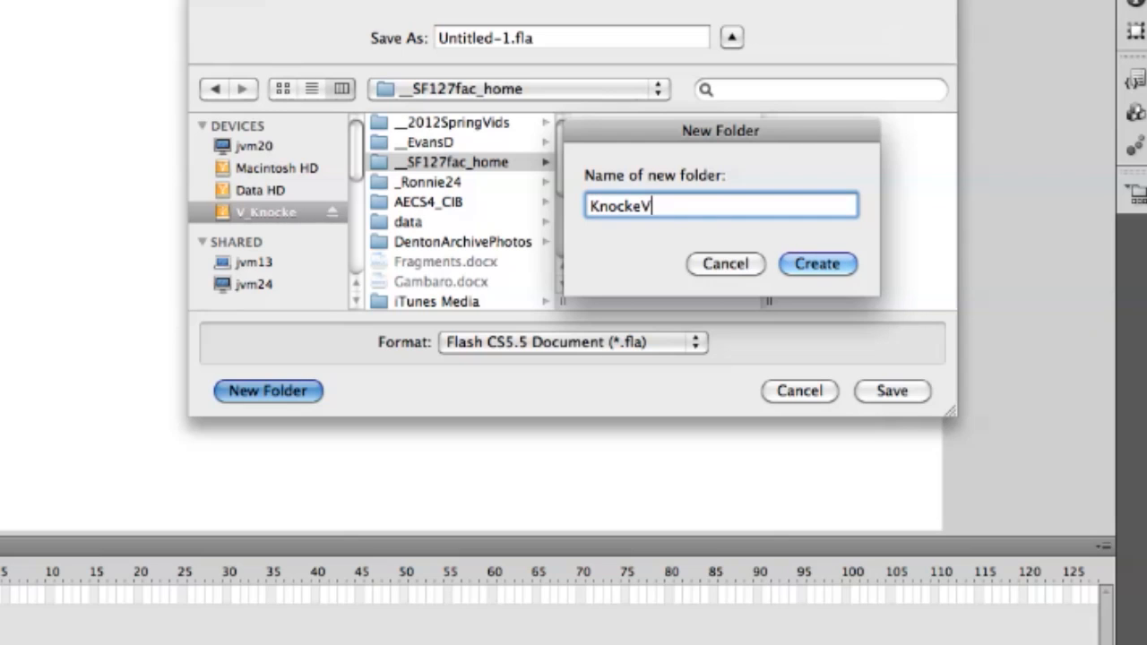
type("Tut")
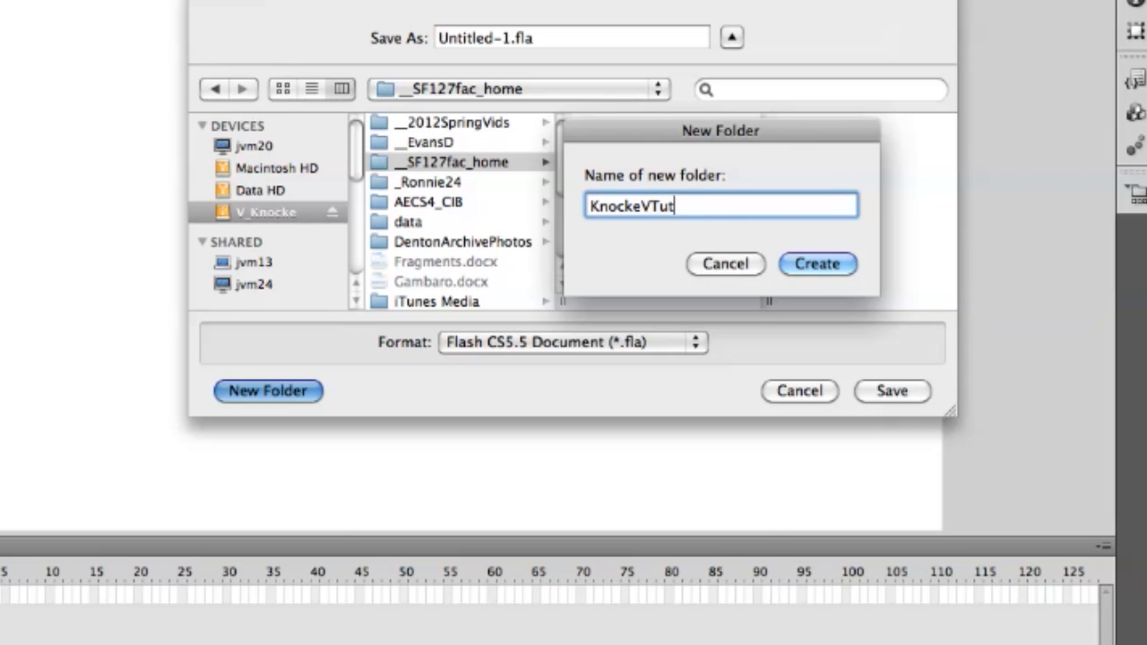
type("orials")
left_click(847, 265)
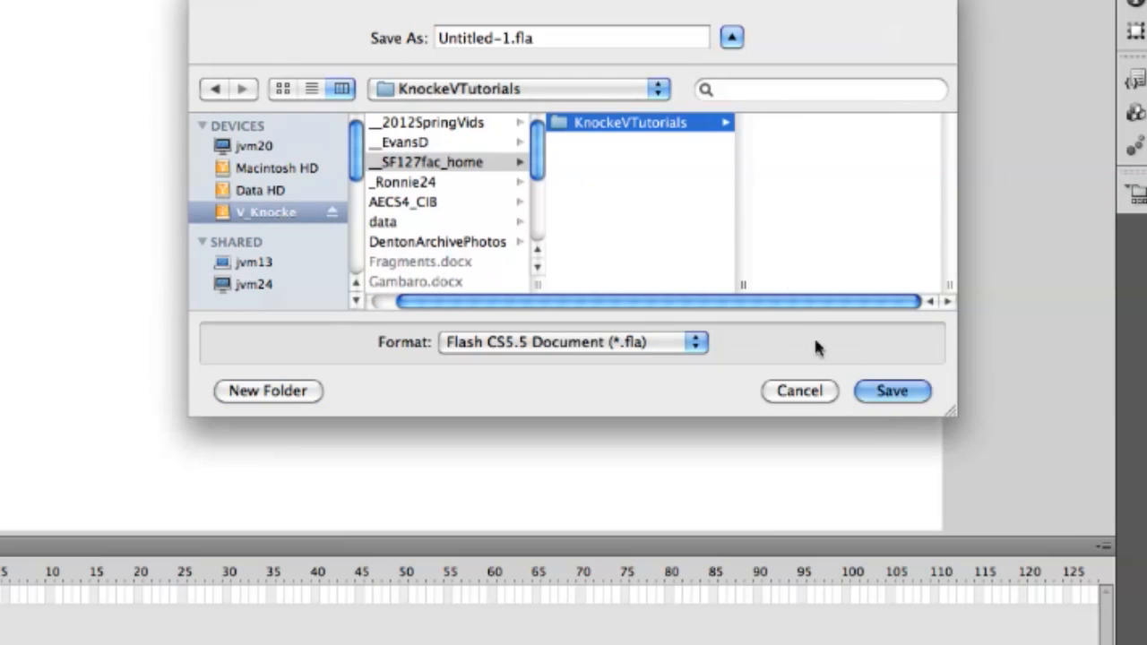
Save the document as 02tutorialvdk.fla in the new tutorials folder, in Flash CS5.5 Document format
left_click(508, 39)
left_click_drag(508, 39, 411, 39)
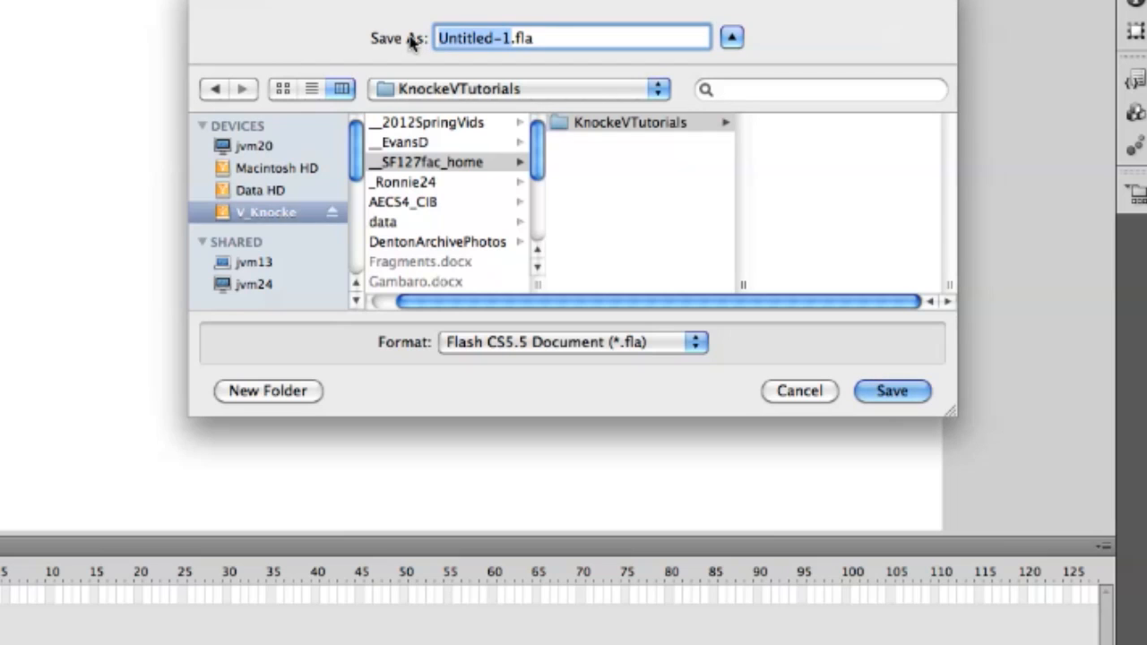
type("02tut")
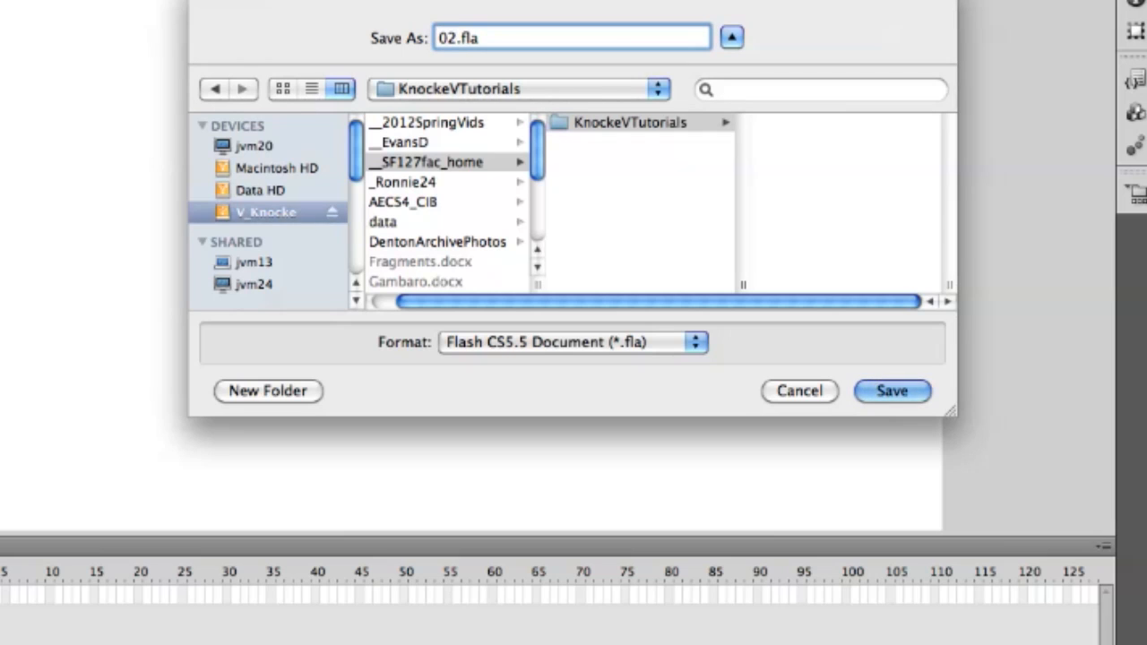
type("orialvd")
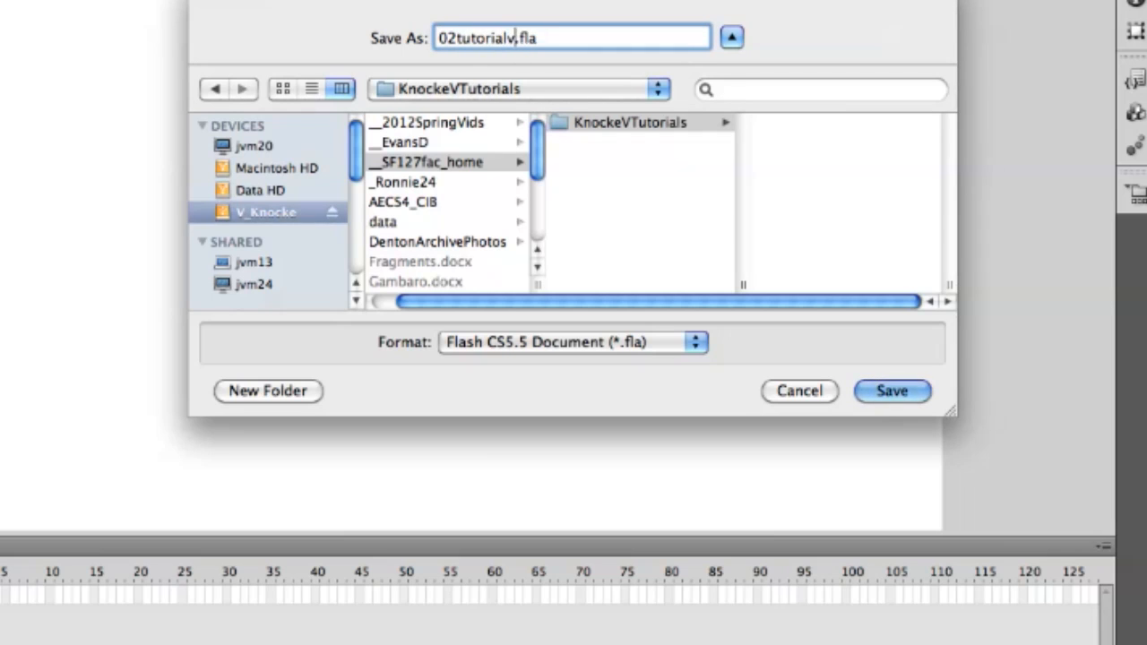
type("k")
left_click(892, 392)
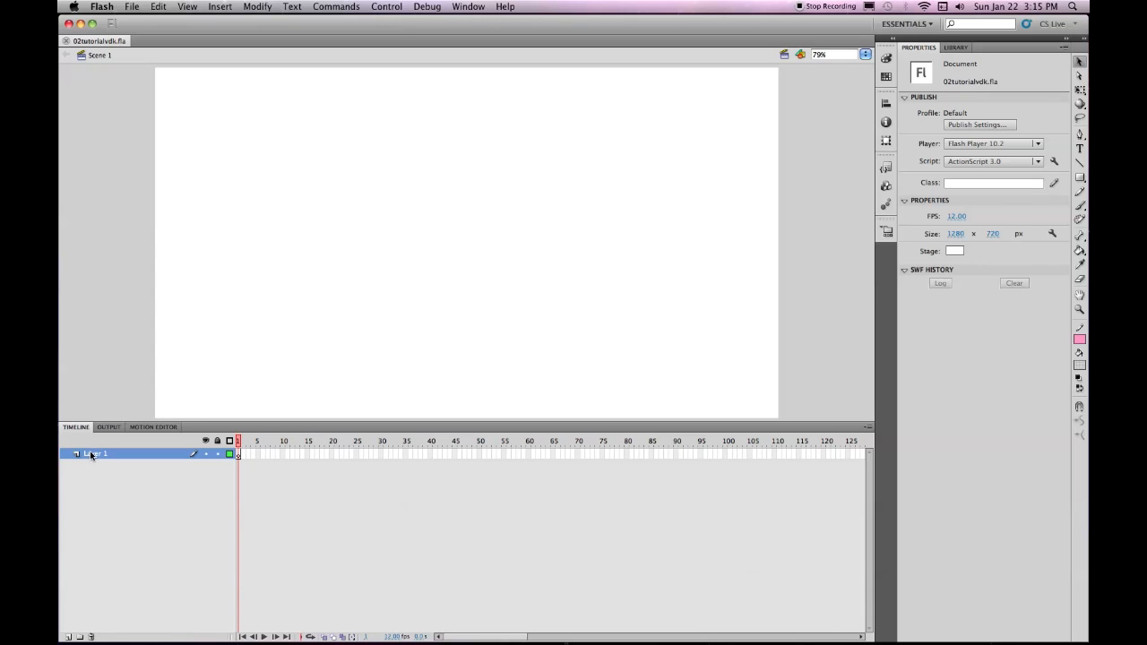
Rename Layer 1 as "a" and add two new layers beneath it
double_click(91, 454)
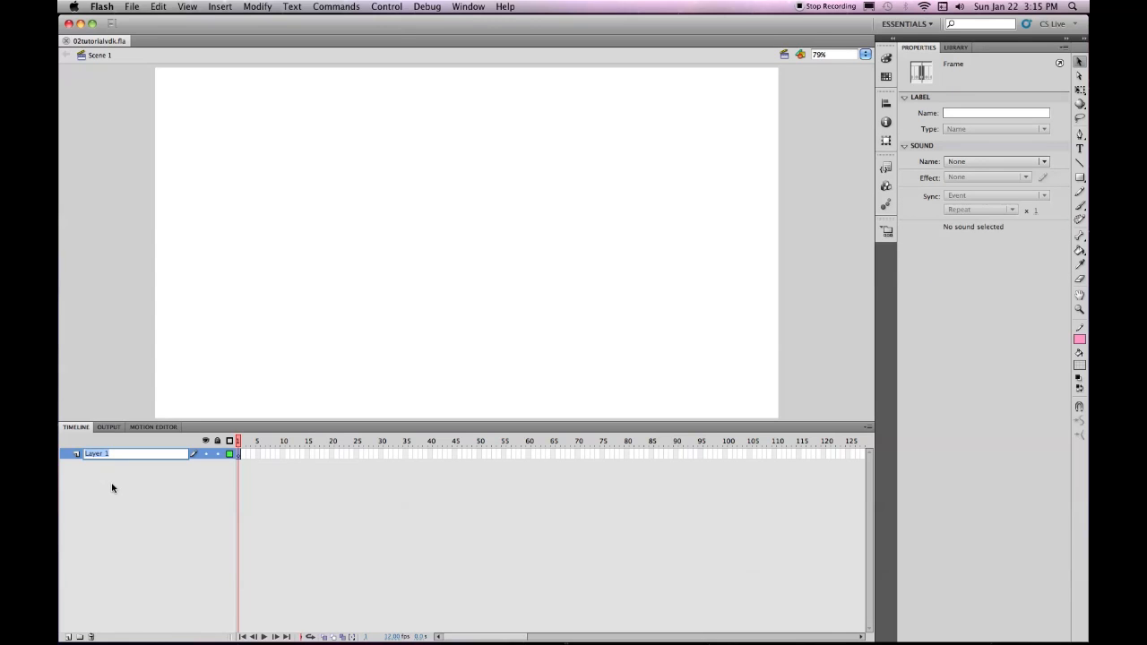
type("a")
left_click(104, 553)
left_click(67, 637)
left_click(67, 638)
left_click_drag(90, 455, 94, 484)
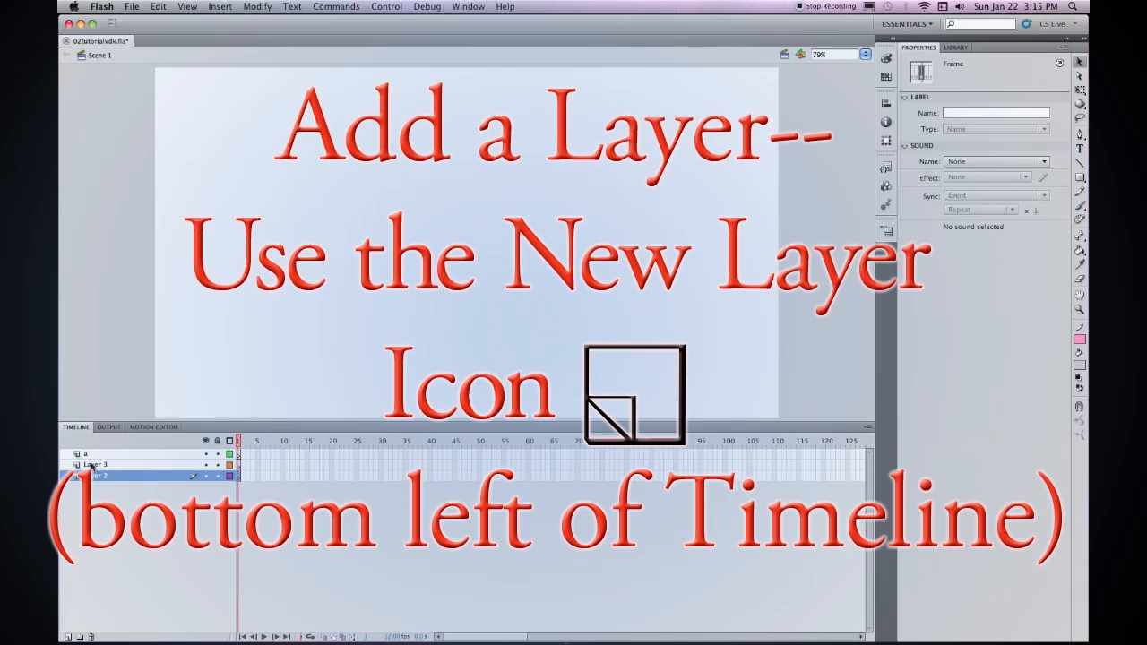
Rename the middle layer as "b" and the lowest layer as "c"
double_click(94, 464)
type("b")
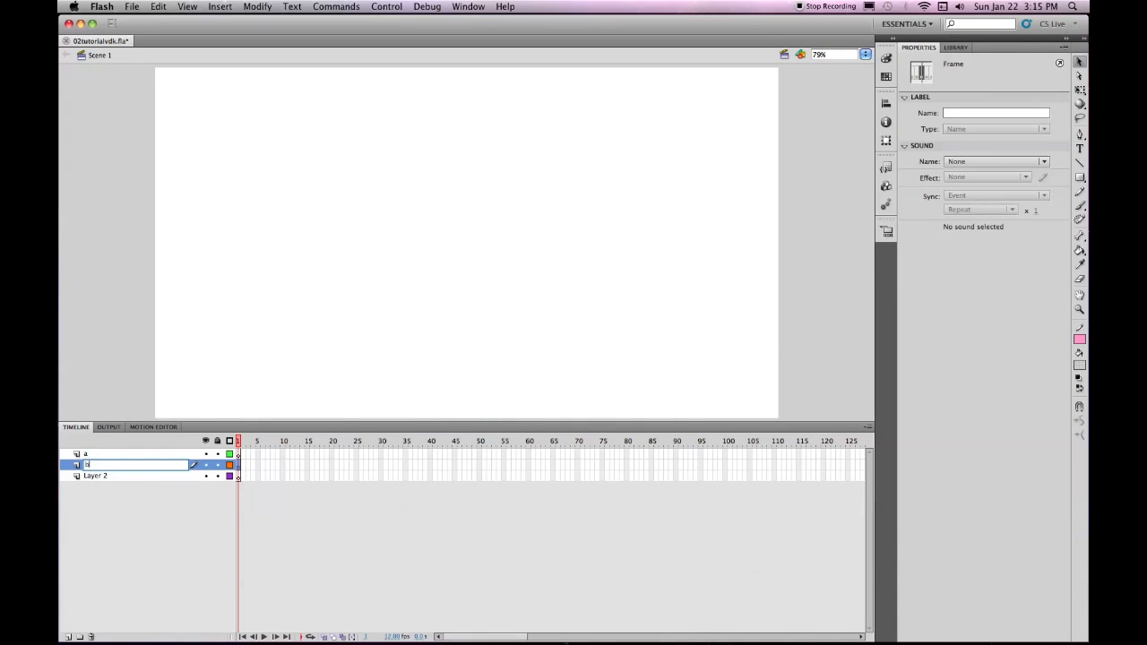
double_click(100, 477)
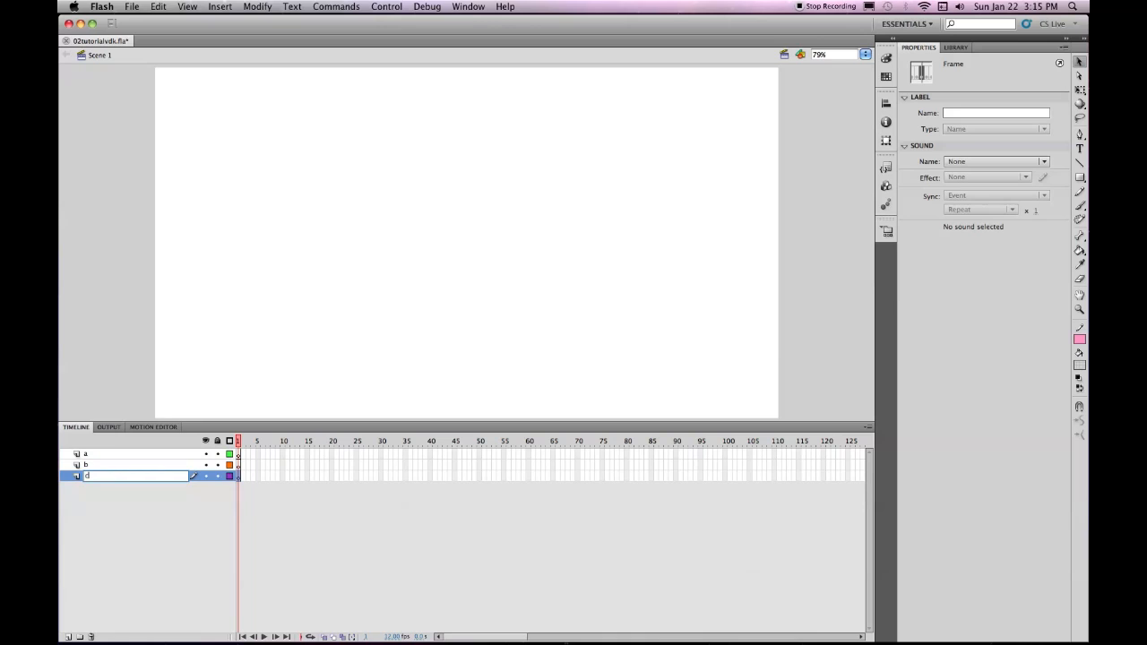
left_click(106, 499)
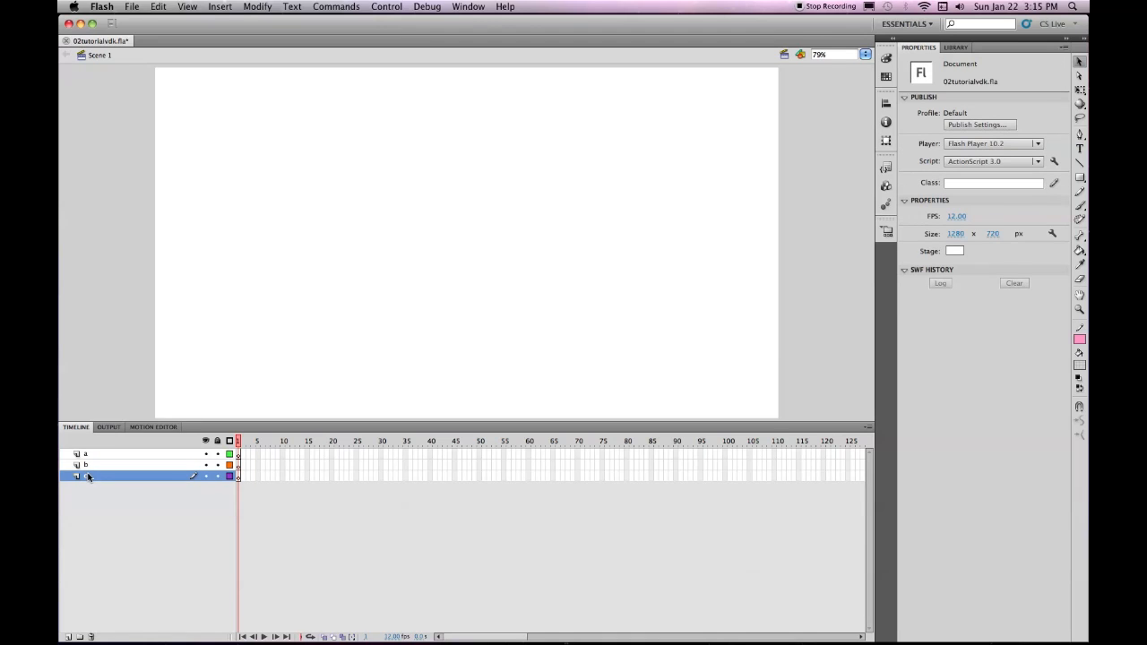
double_click(88, 477)
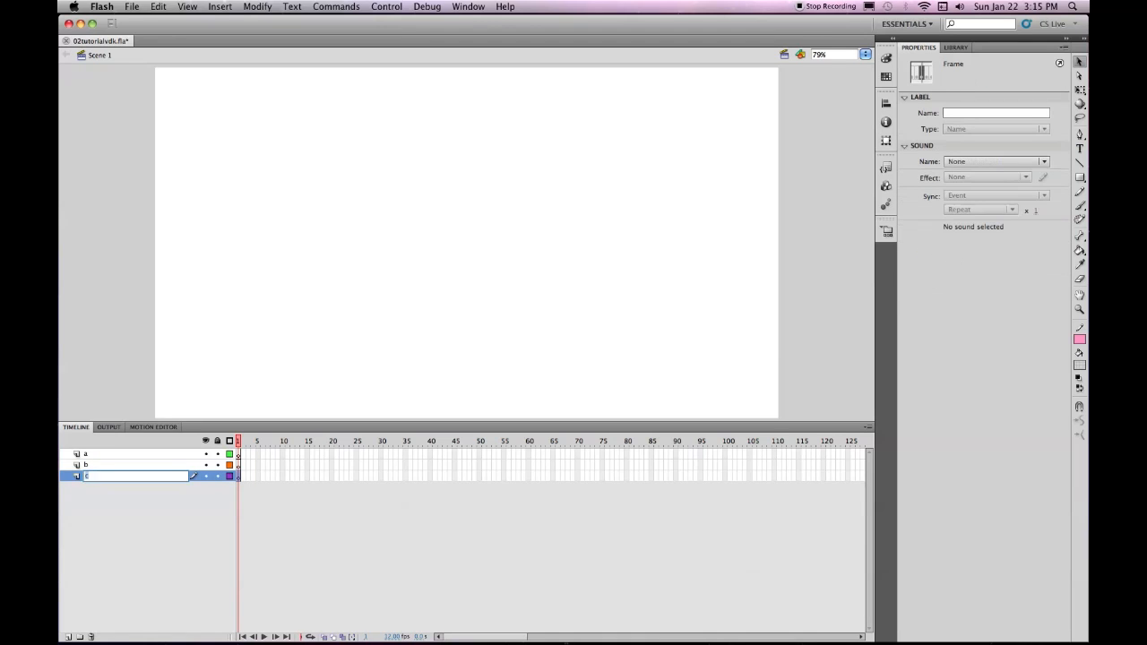
left_click(102, 506)
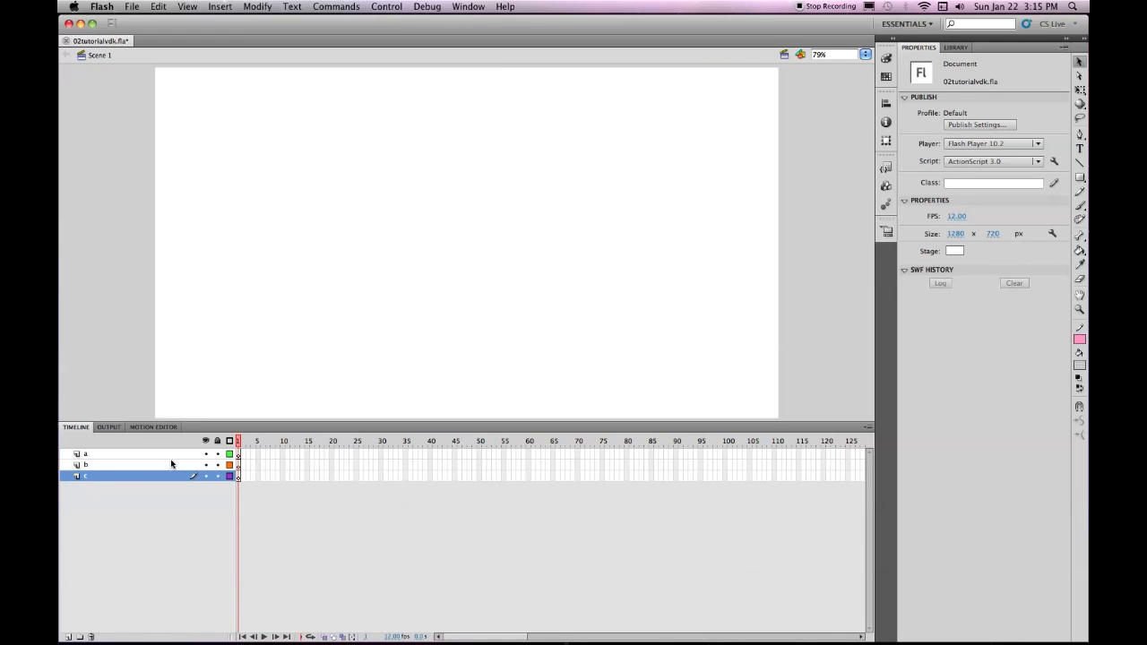
Lock layers b and c and make layer a the active layer
left_click(217, 476)
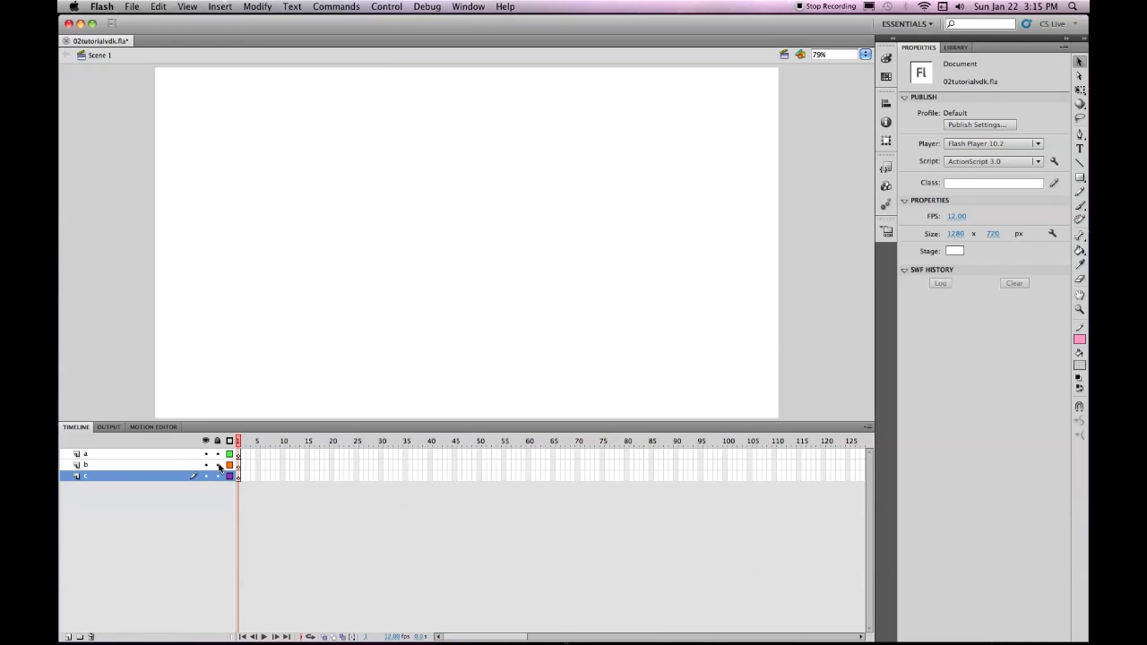
left_click(154, 454)
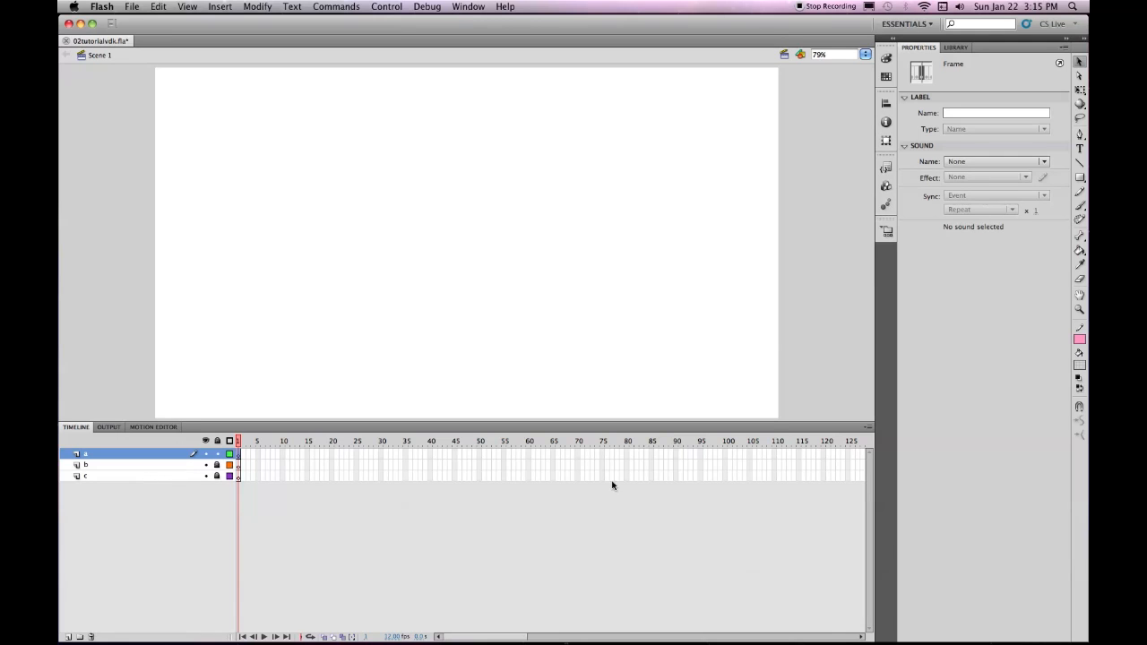
Change the fill color to a fully opaque bright blue
left_click(1080, 365)
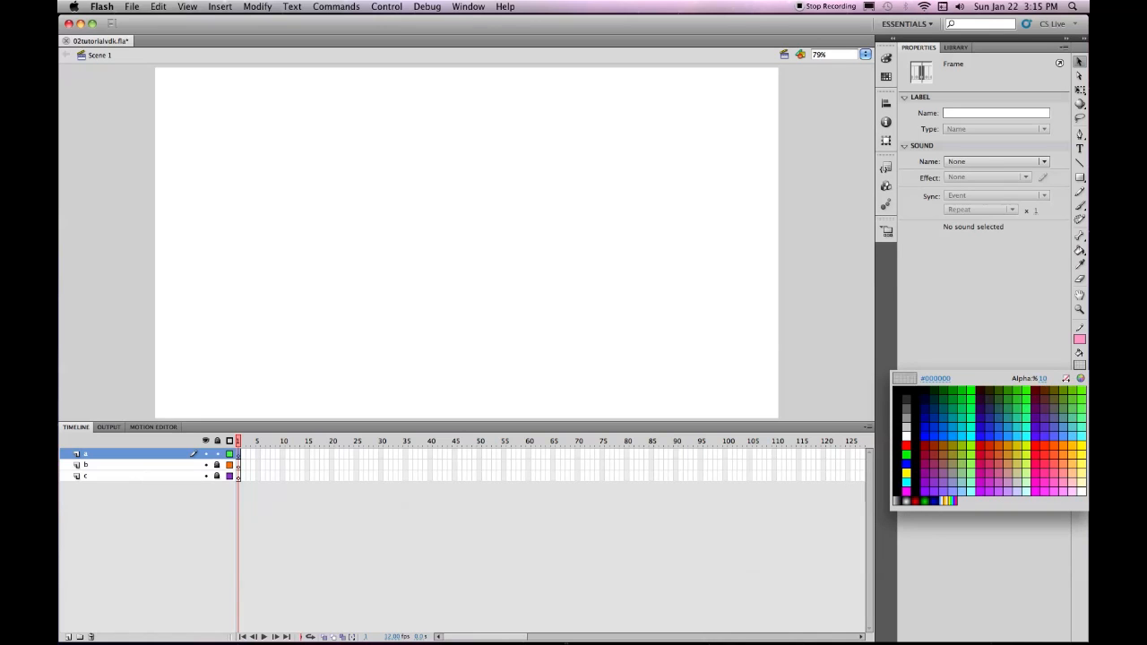
left_click(1079, 366)
left_click(1080, 367)
left_click(1081, 381)
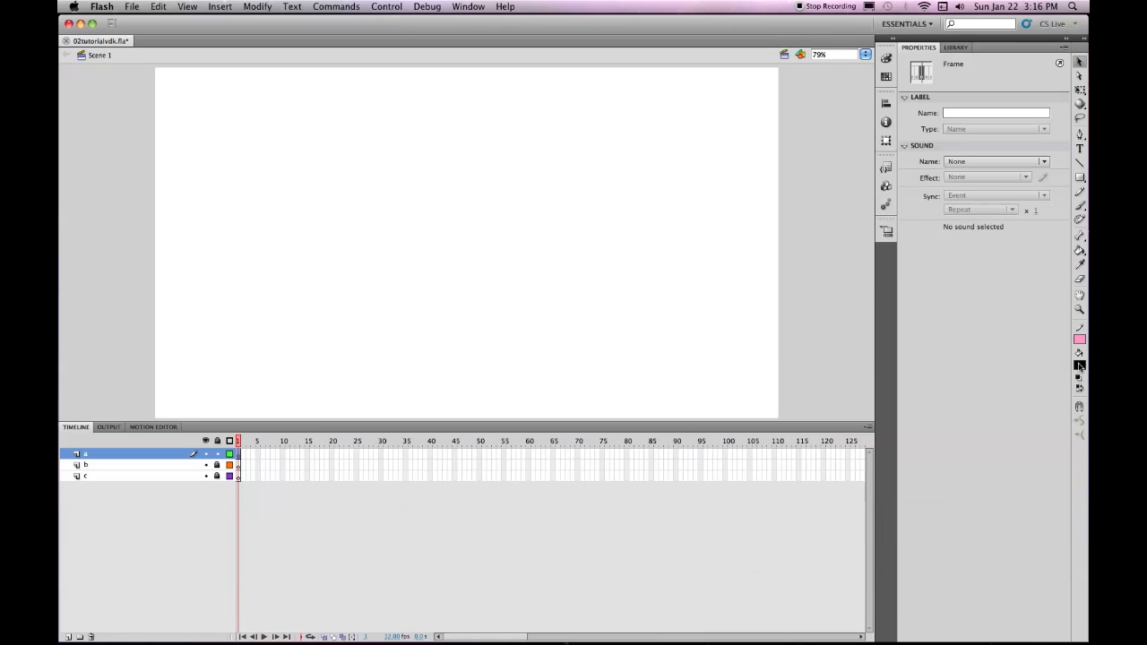
left_click(1081, 366)
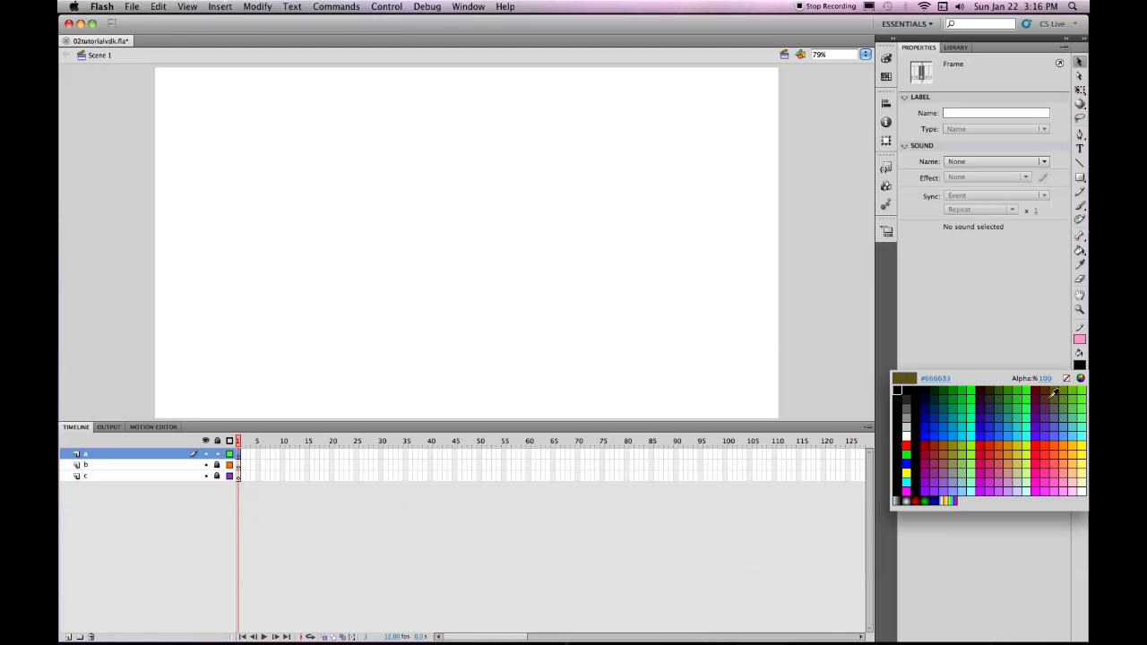
left_click(949, 432)
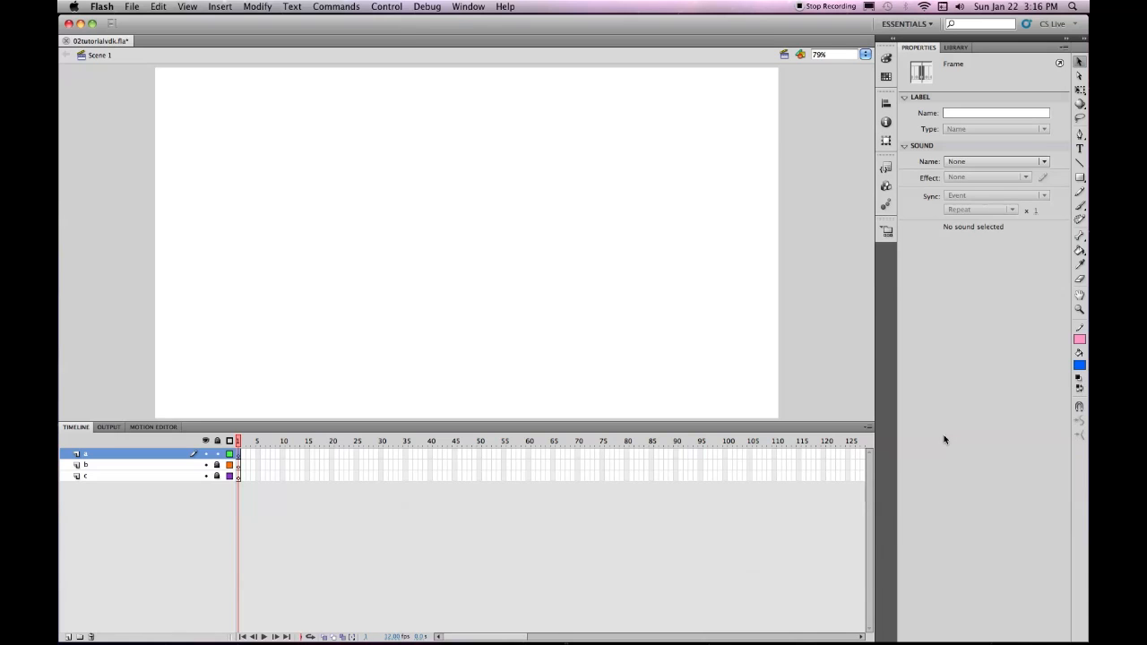
Choose the Brush tool with the fourth-smallest brush size
left_click(1081, 205)
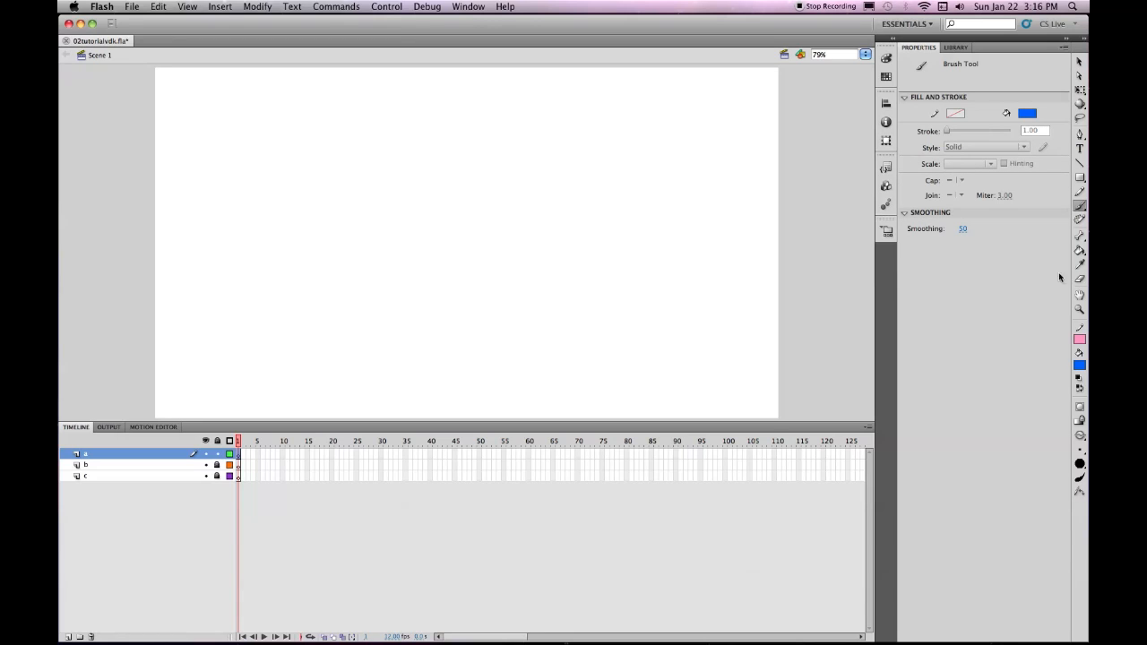
left_click(1079, 450)
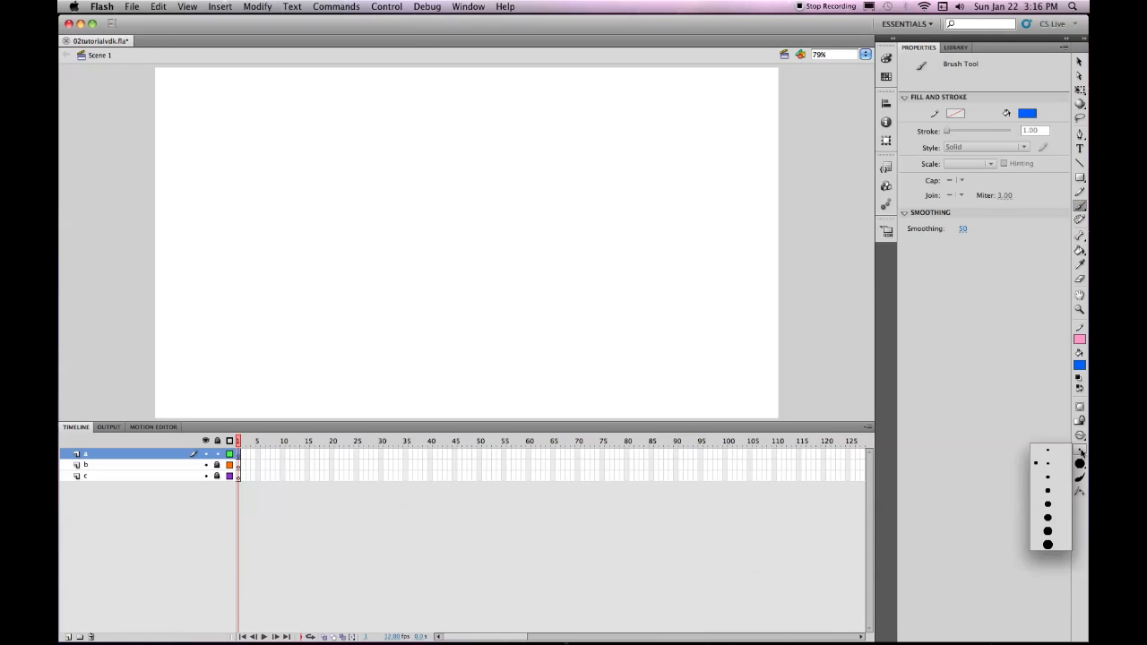
left_click(1047, 491)
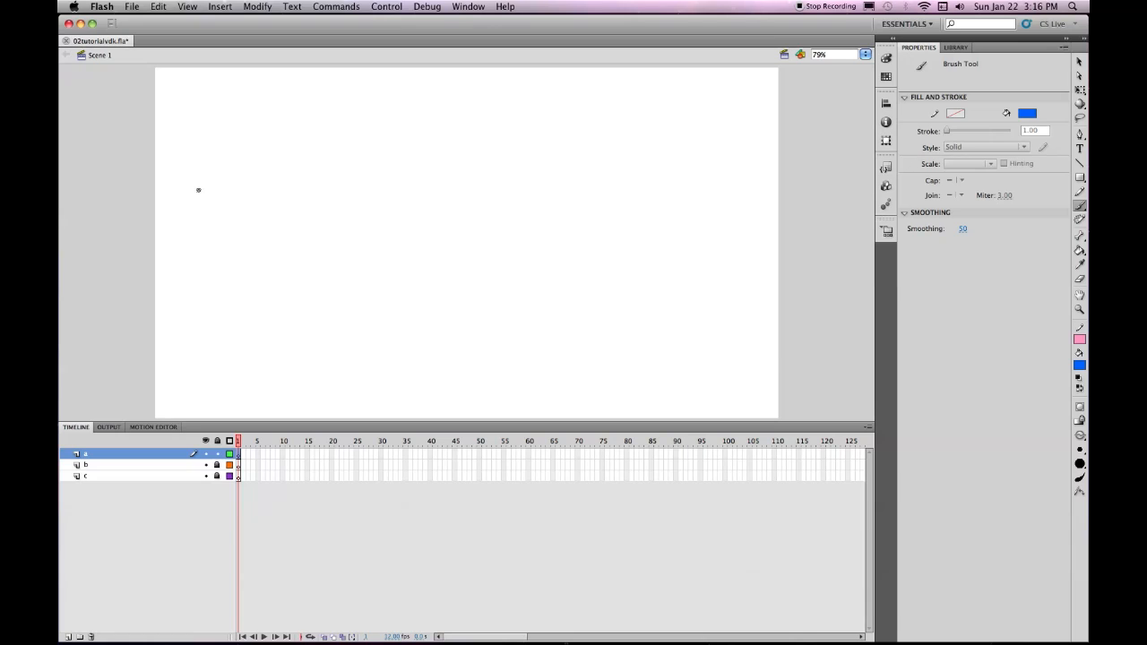
Paint a blue dot near the stage's upper-left corner on frame 1 of layer a and duplicate it as a keyframe at frame 2
left_click(227, 94)
key("F6")
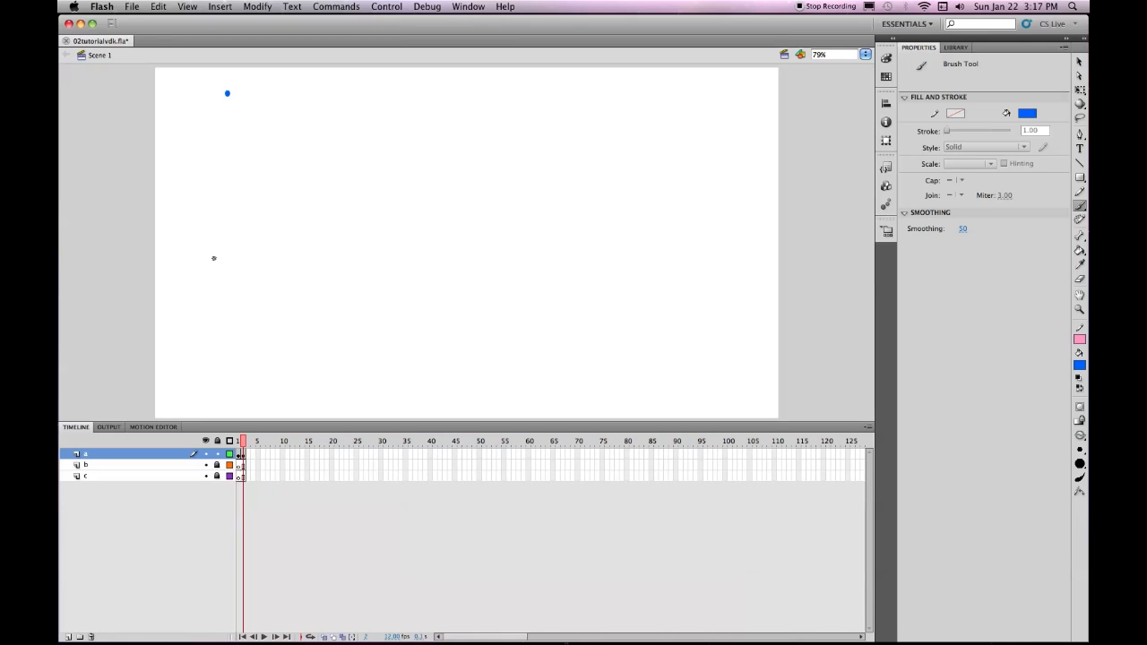
left_click(235, 441)
left_click_drag(234, 440, 243, 441)
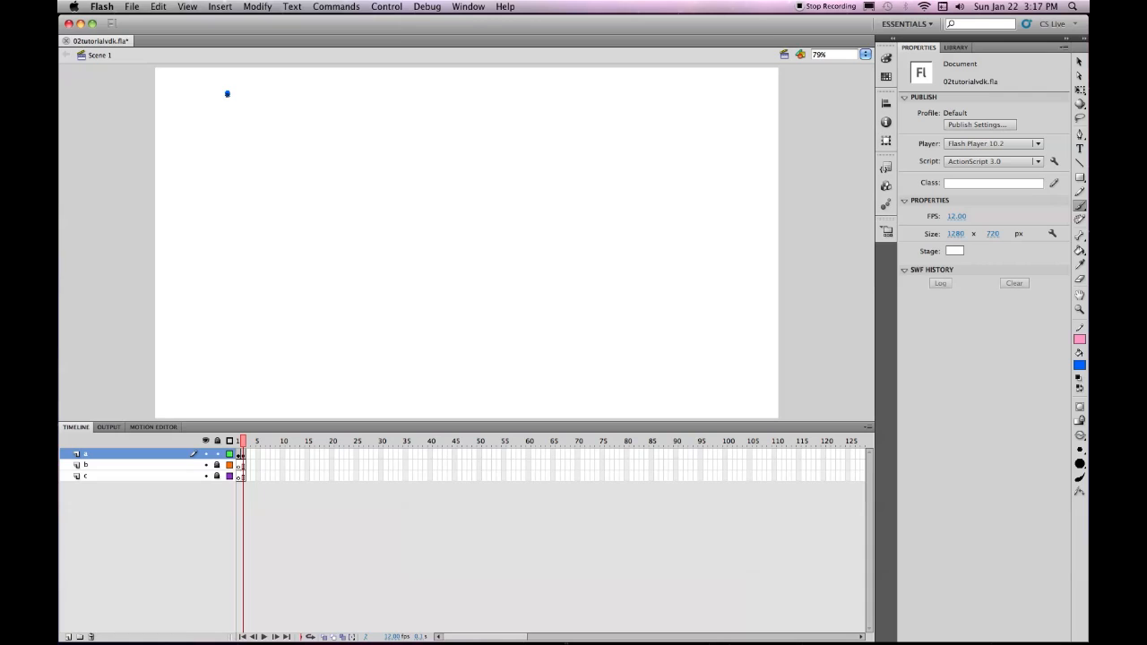
Draw the letter A's left diagonal in growing segments on frames 2 to 4, adding a duplicate keyframe after each, up to frame 5
left_click_drag(227, 94, 223, 109)
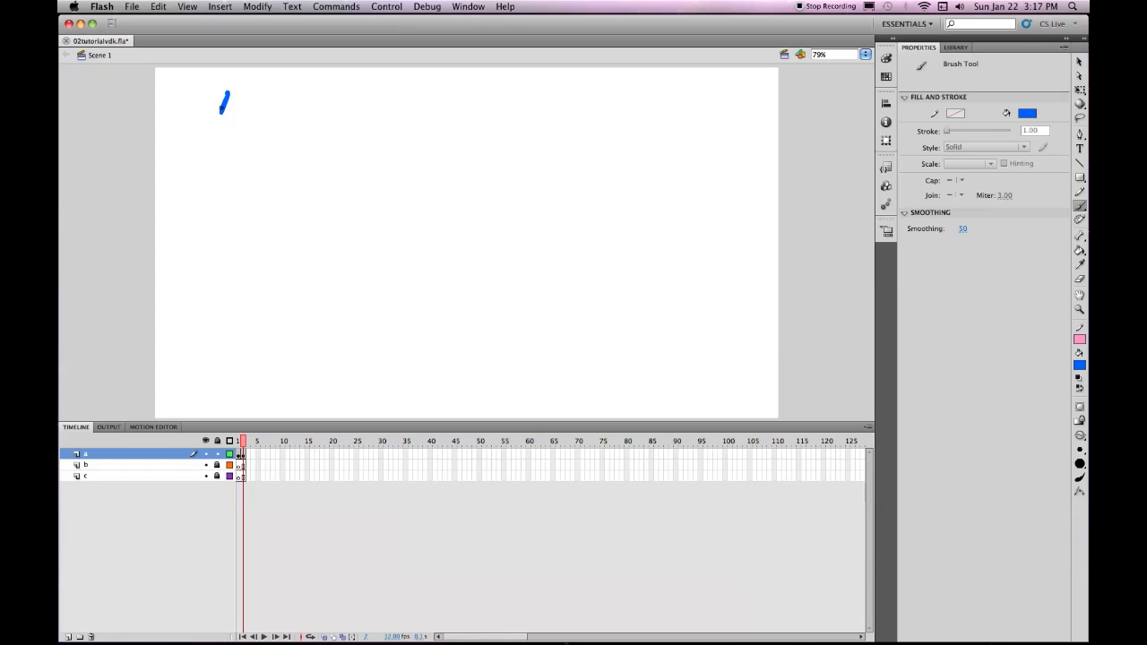
key("F6")
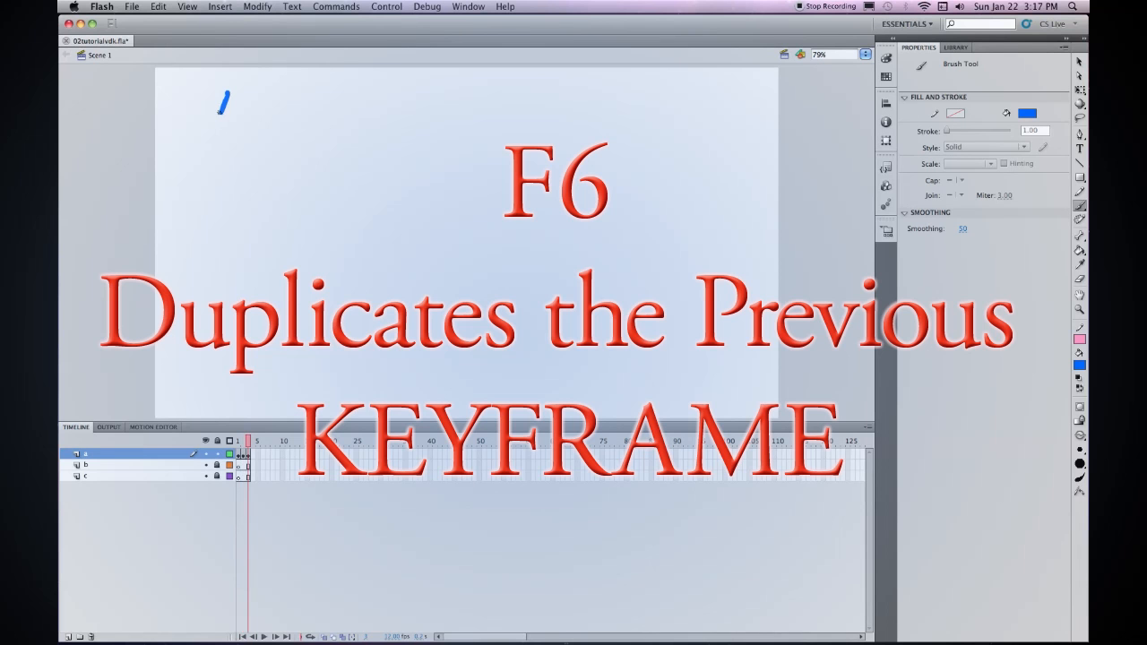
left_click_drag(222, 112, 212, 136)
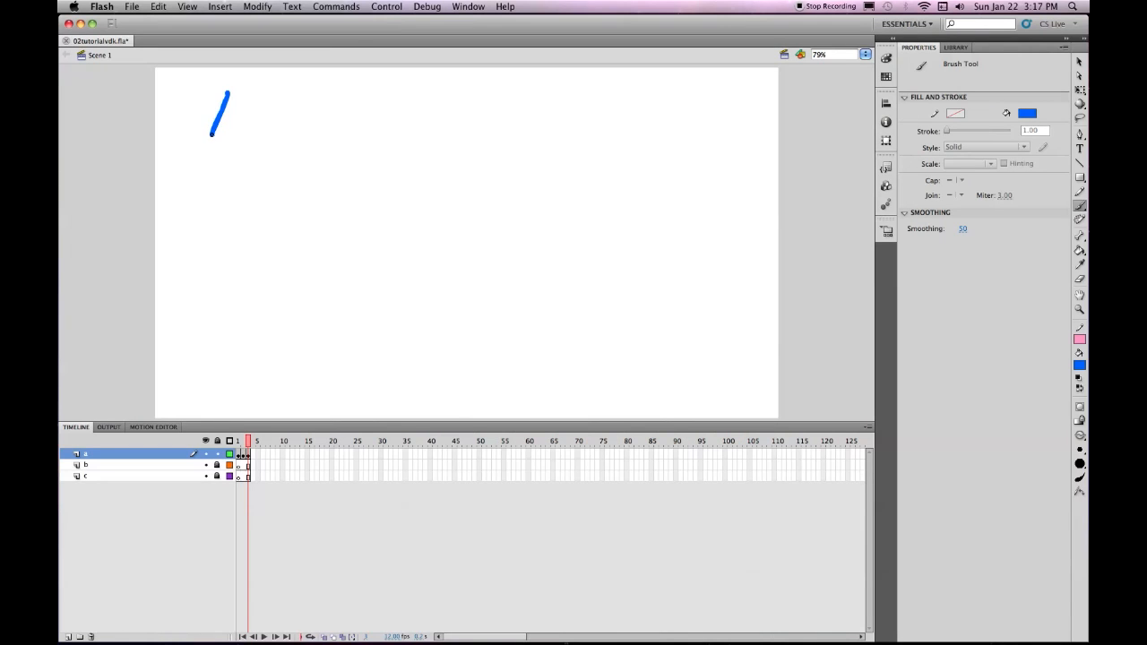
key("F6")
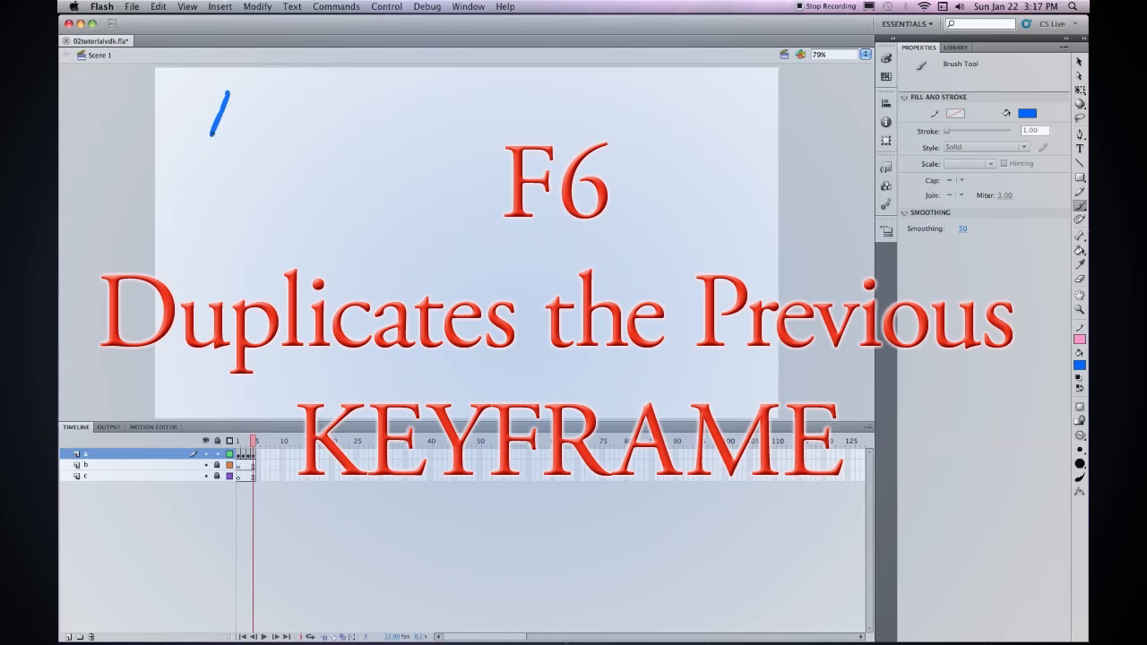
left_click_drag(212, 135, 202, 154)
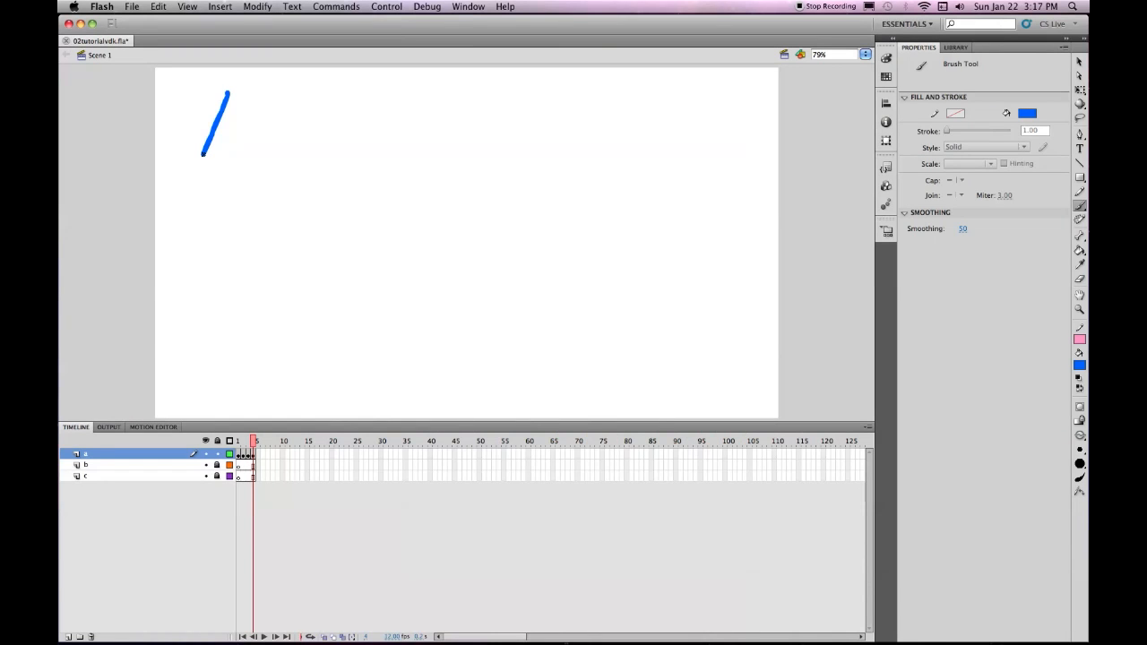
key("F6")
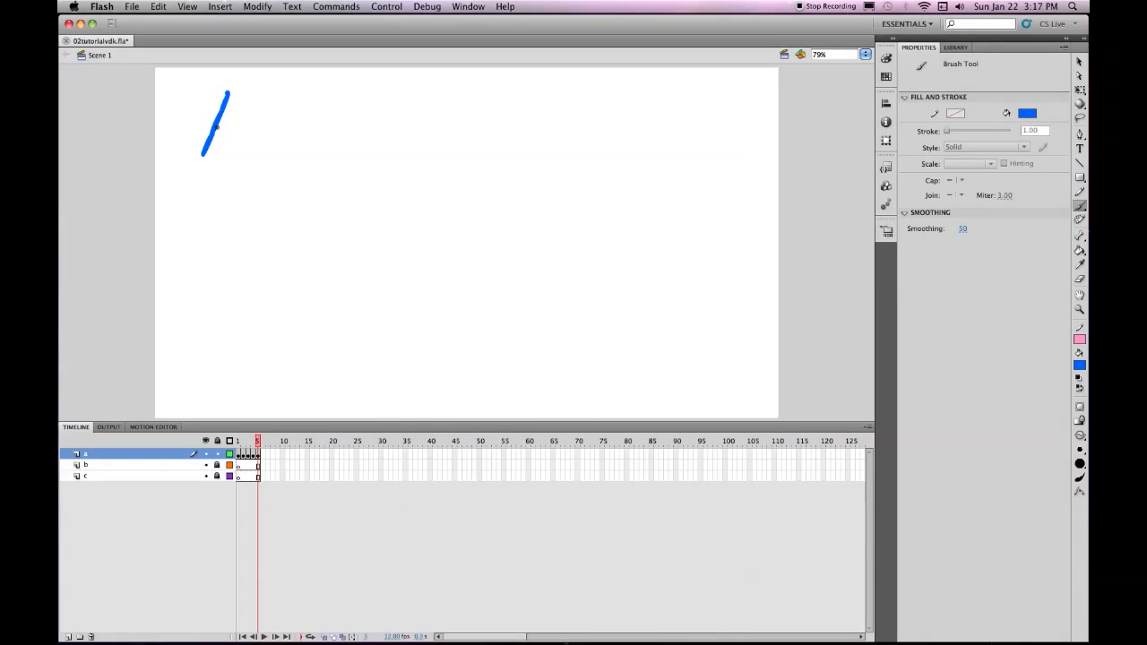
Draw the A's crossbar on frame 5 and its right diagonal across frames 6 to 8, duplicating the keyframe each time up to frame 9
left_click_drag(216, 127, 237, 127)
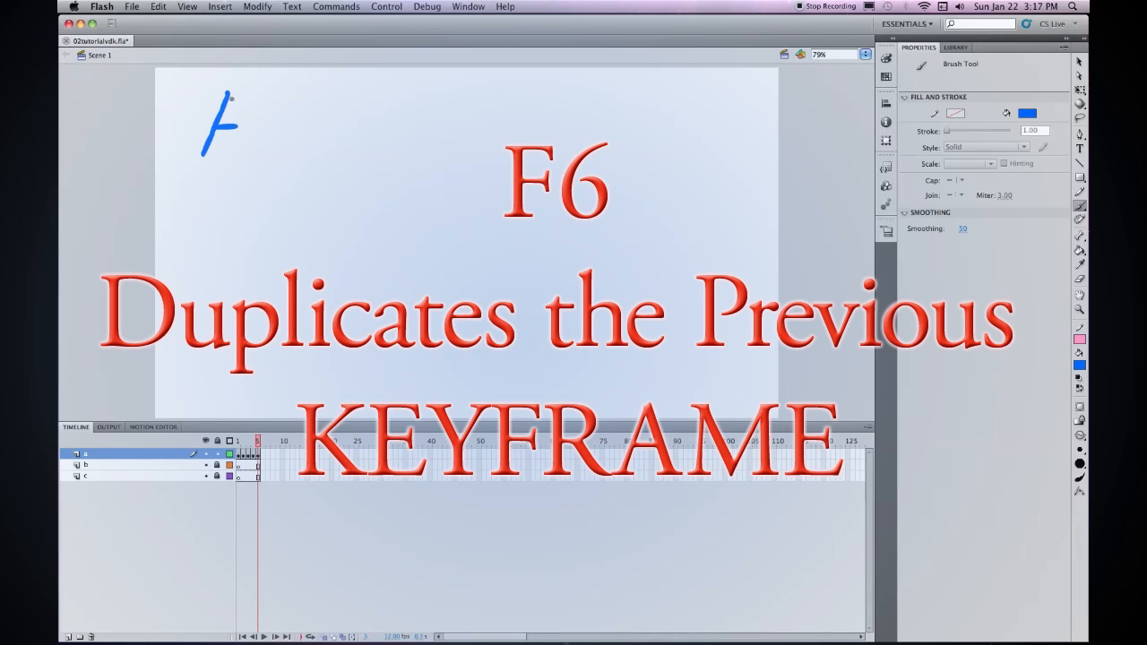
key("F6")
left_click_drag(228, 89, 236, 108)
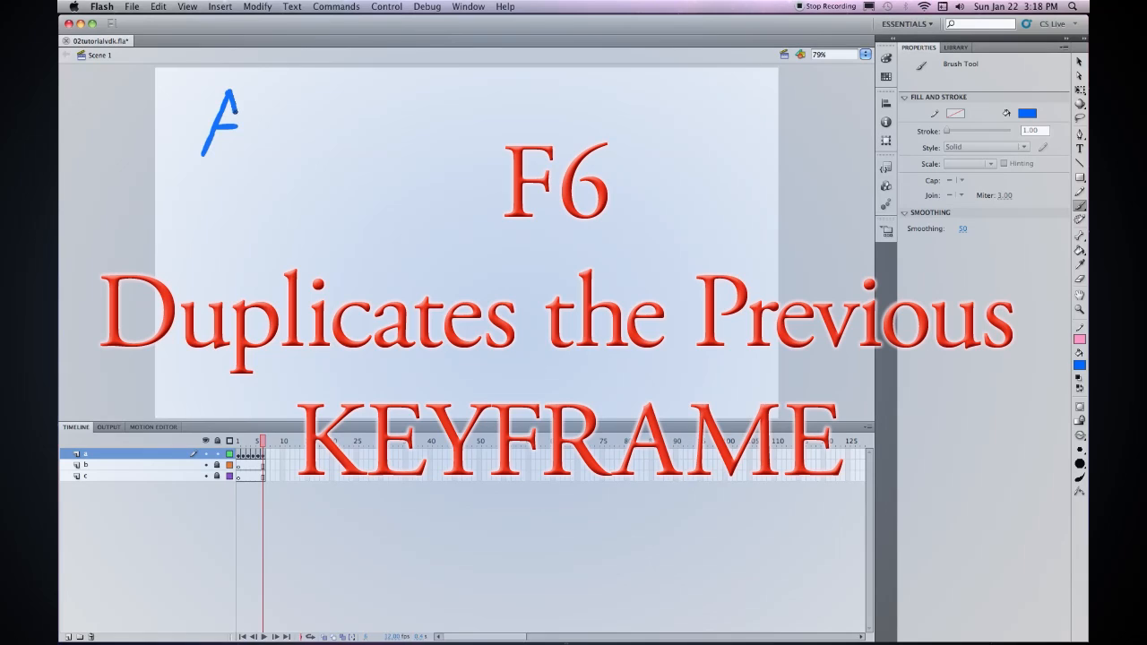
key("F6")
left_click_drag(235, 111, 245, 138)
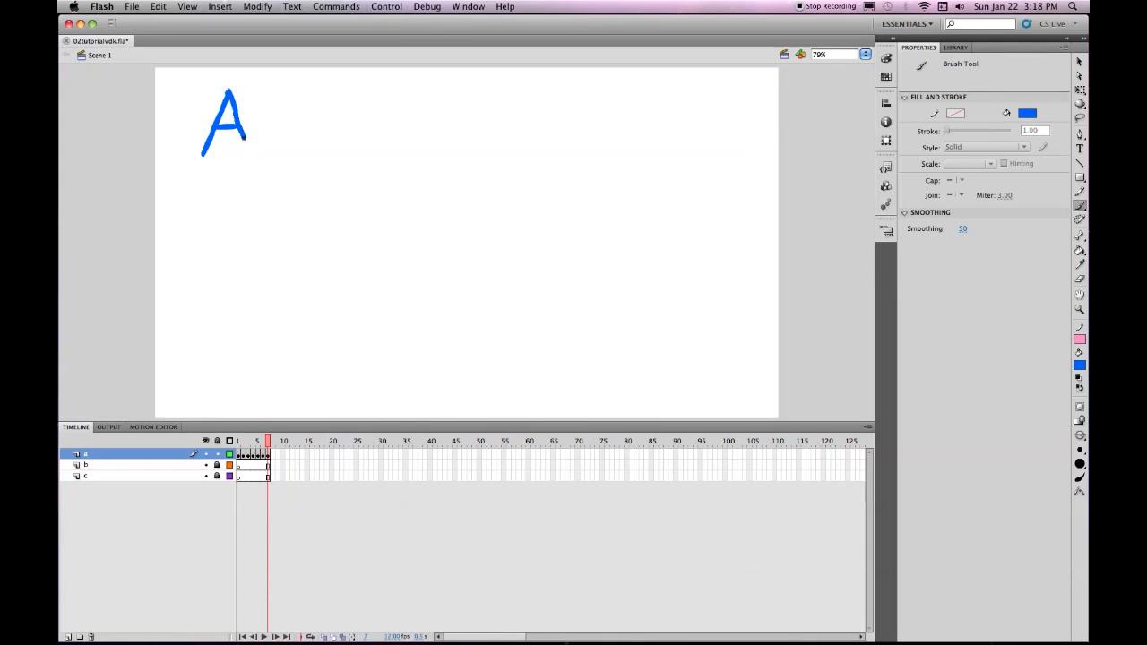
key("F6")
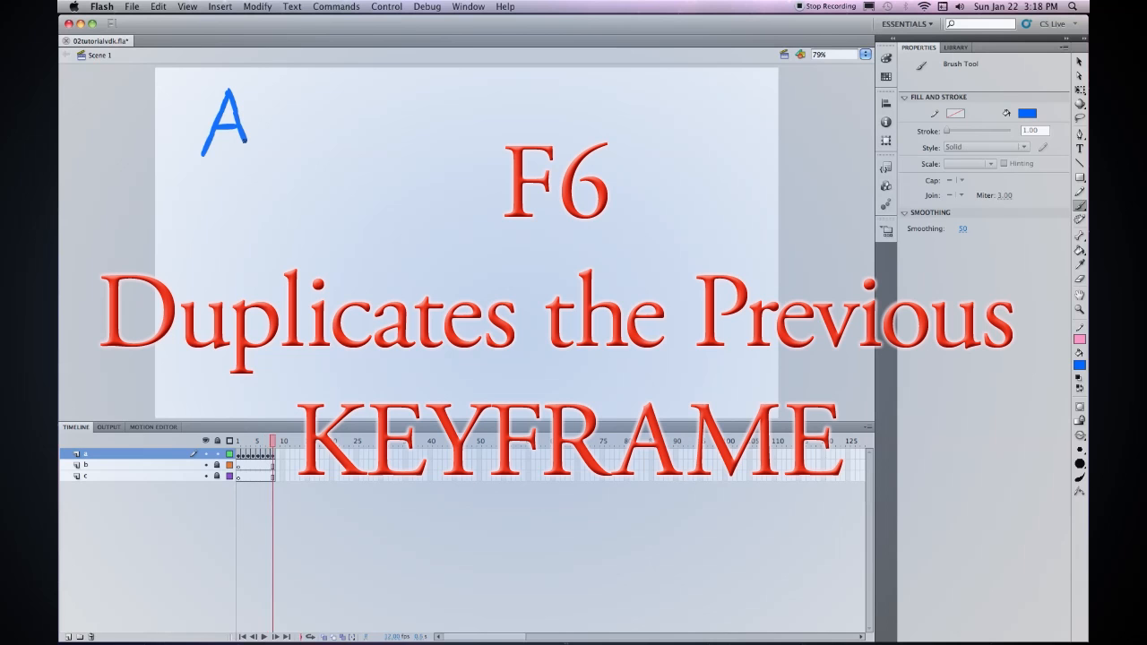
left_click_drag(244, 139, 252, 154)
key("F6")
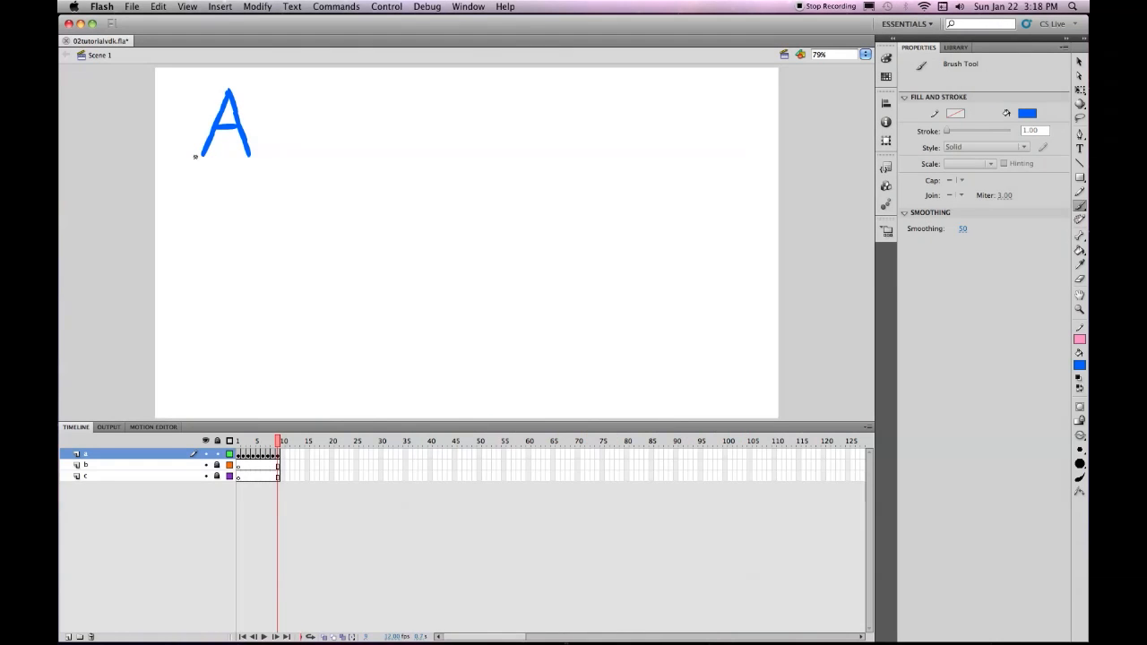
Add serifs to both feet of the A on frame 9, duplicate the keyframe to frame 10 and save the document
left_click_drag(196, 156, 262, 158)
key("F6")
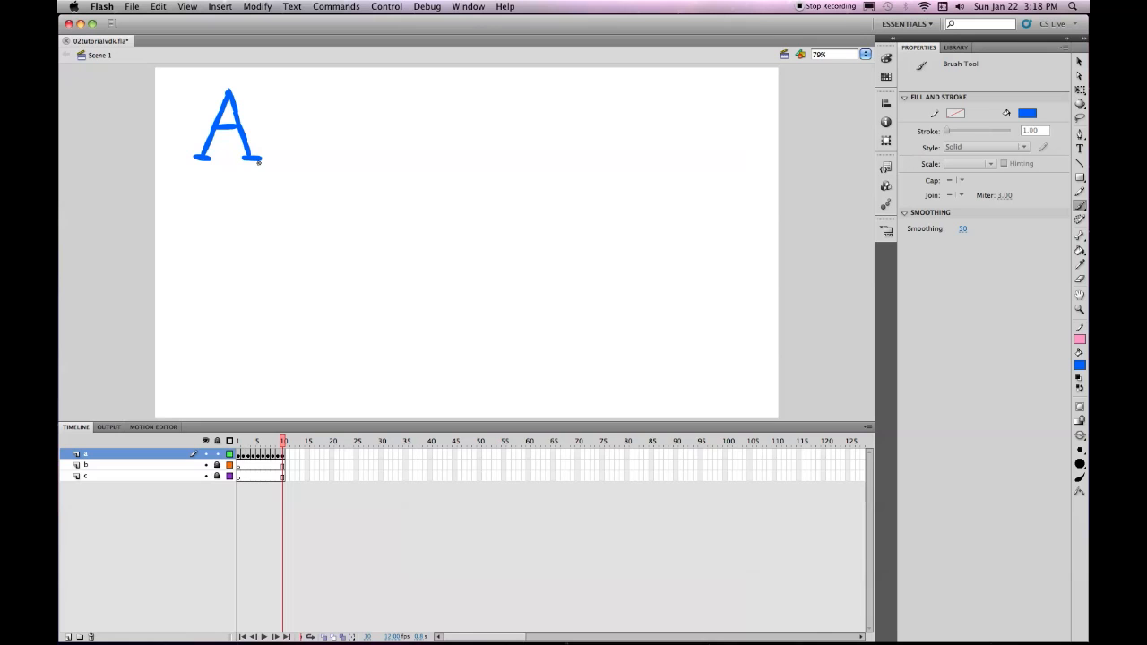
key("super+s")
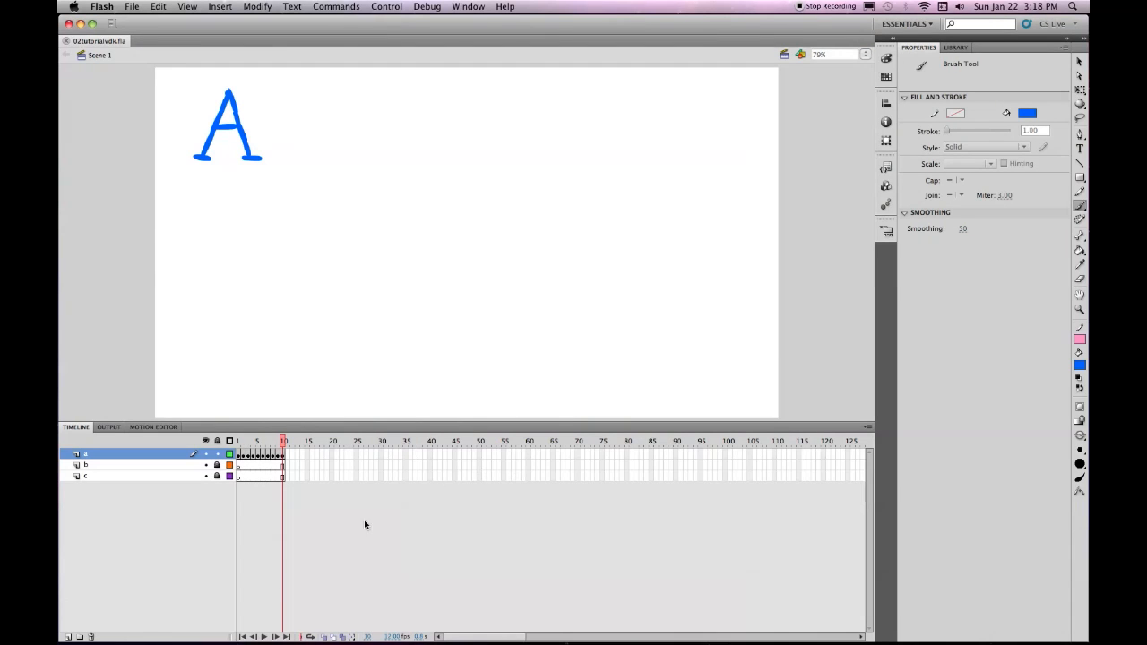
Play the animation from frame 1 in a loop with the marker range set to all frames, and switch looping off again
left_click(241, 638)
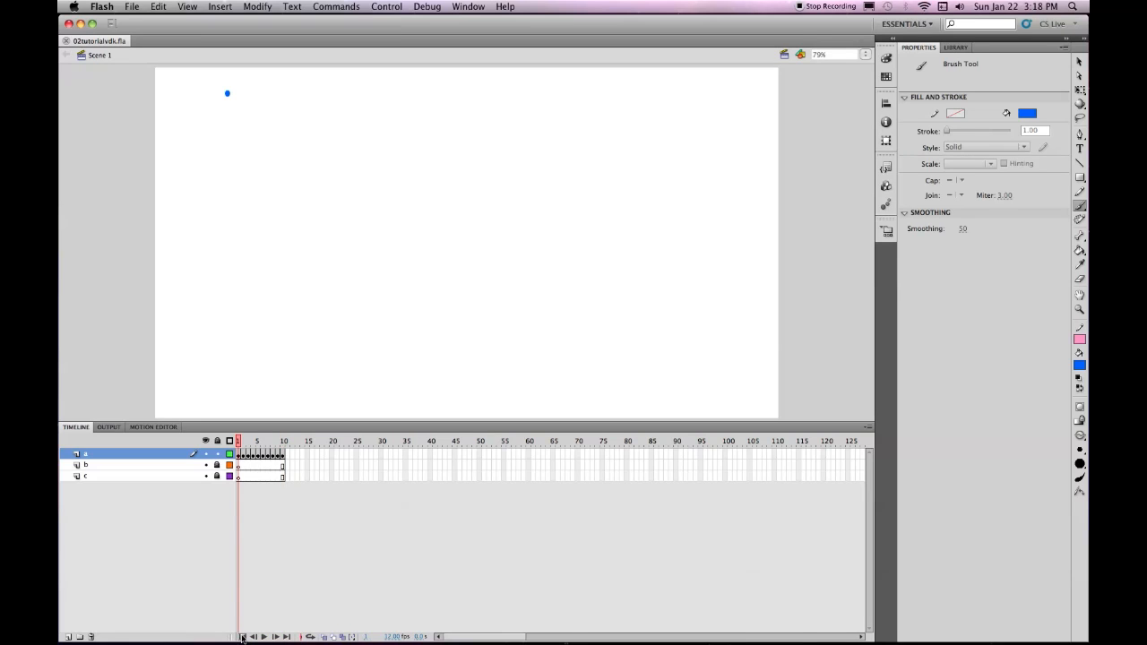
left_click(310, 637)
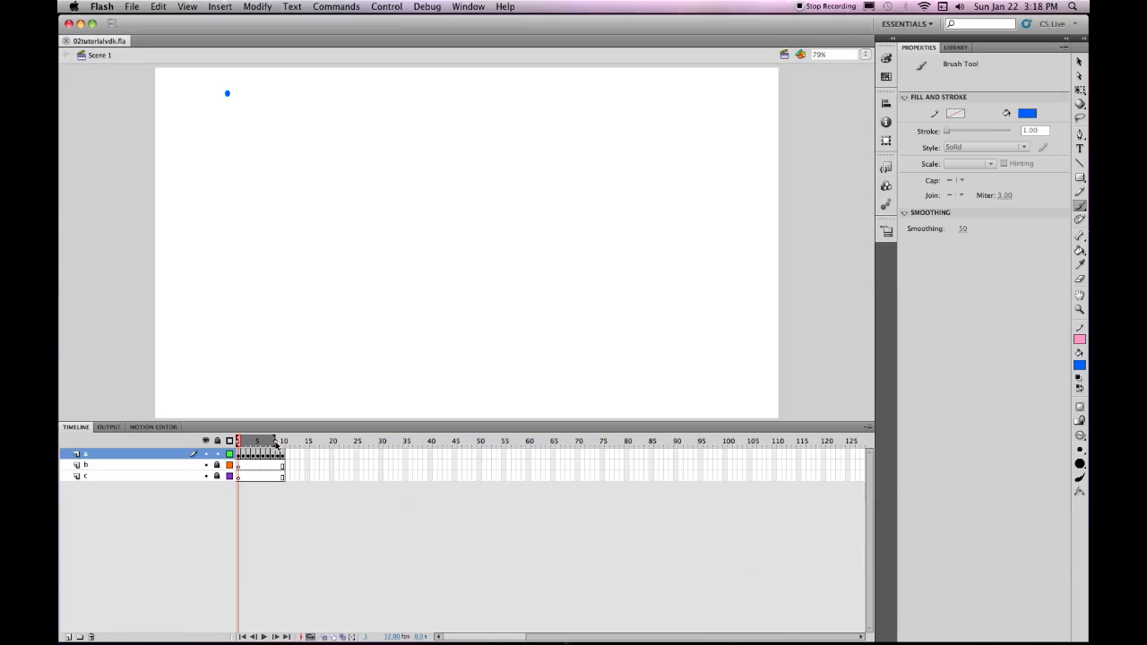
left_click(352, 637)
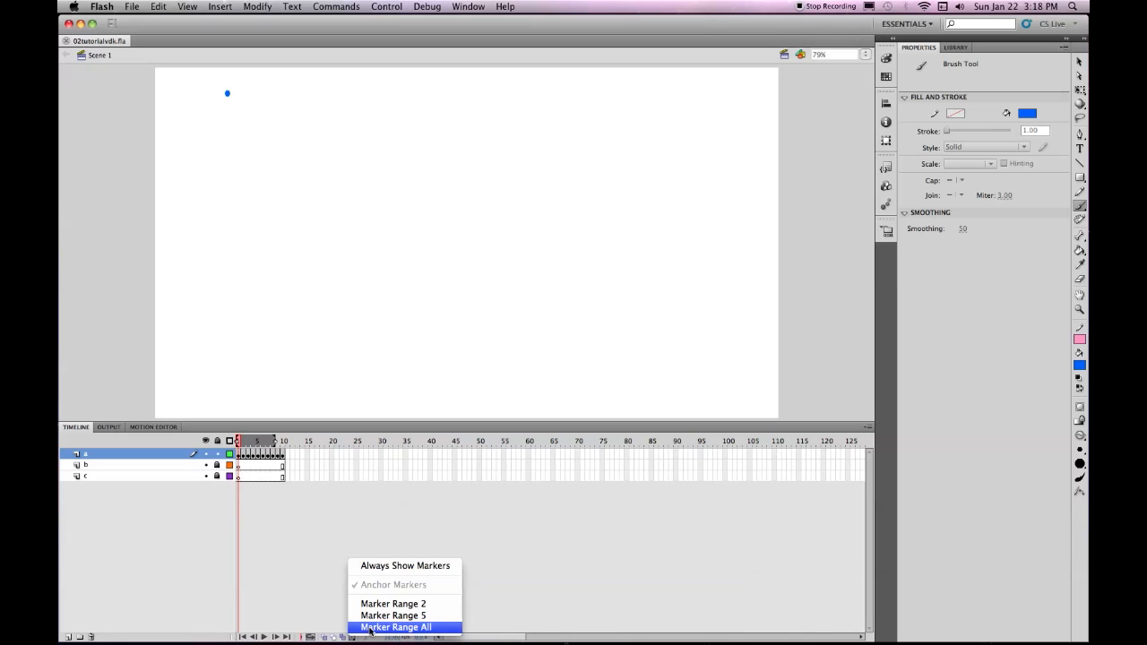
left_click(370, 628)
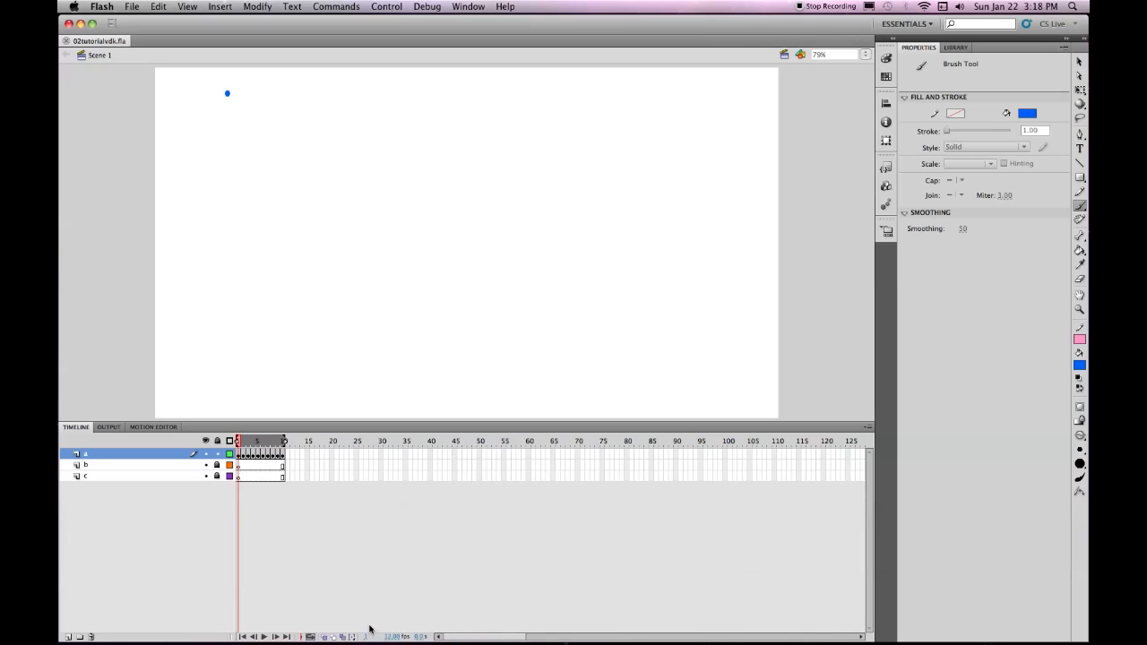
left_click(361, 603)
key("Return")
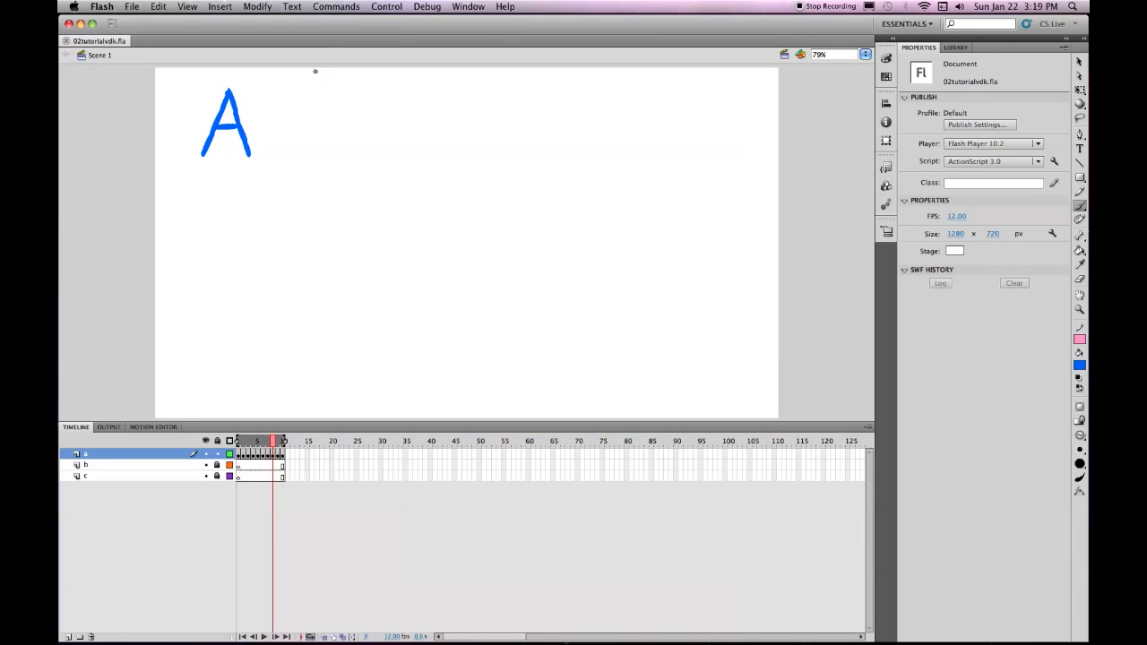
left_click(310, 637)
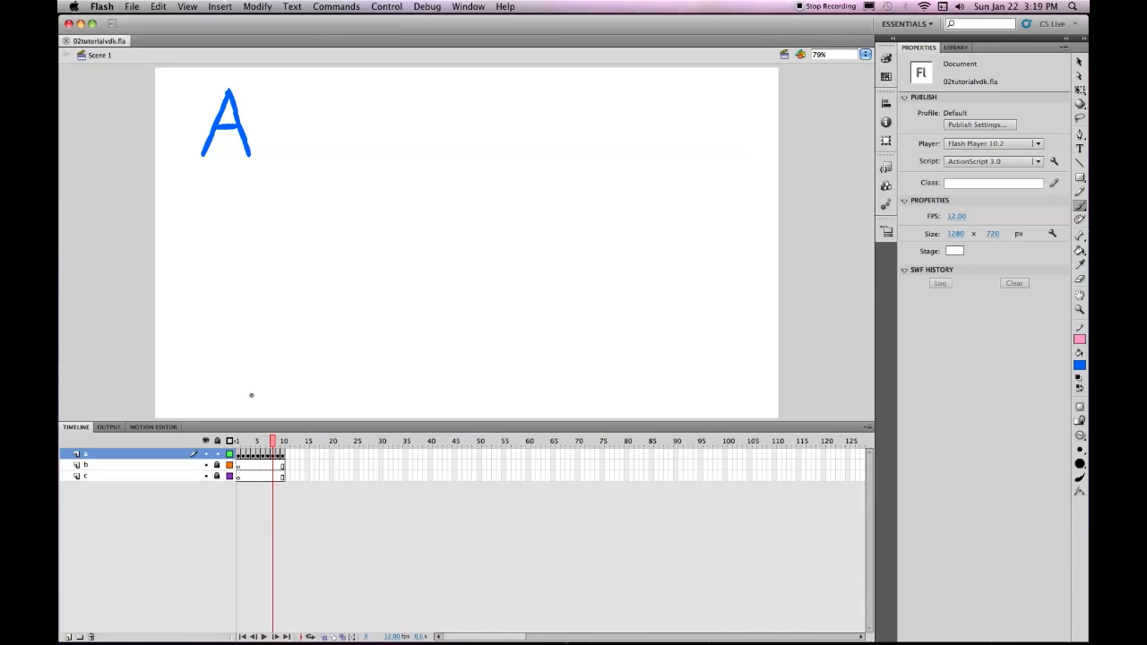
Return to frame 1, lock layer a, and unlock layer b and make it the active layer
left_click(238, 440)
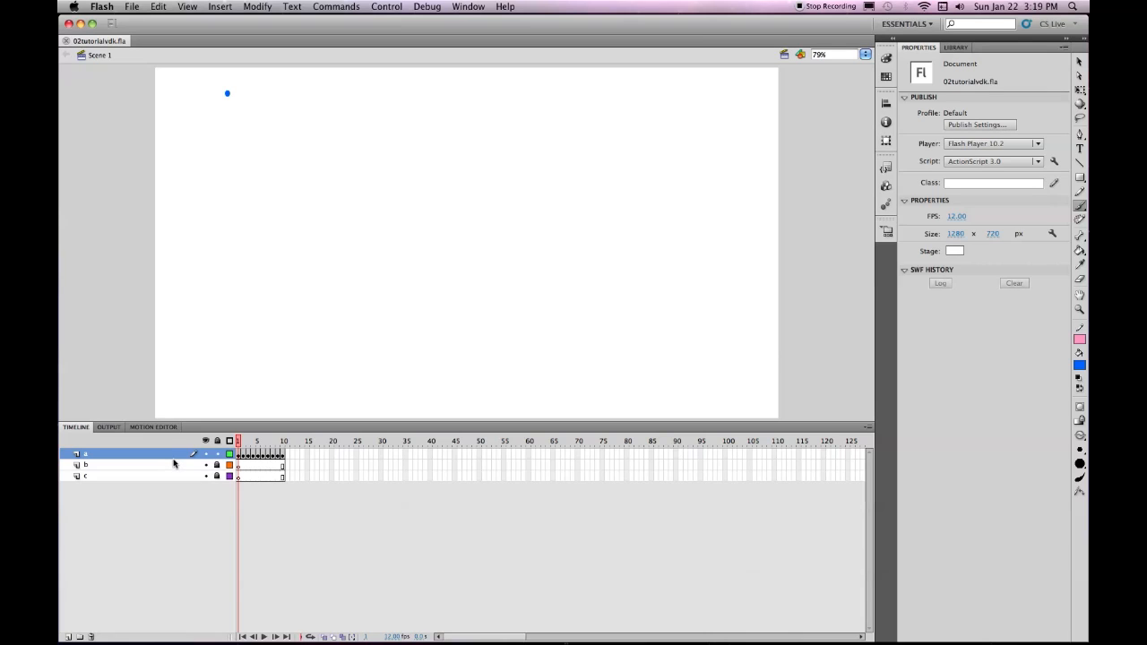
left_click(218, 454)
left_click(140, 466)
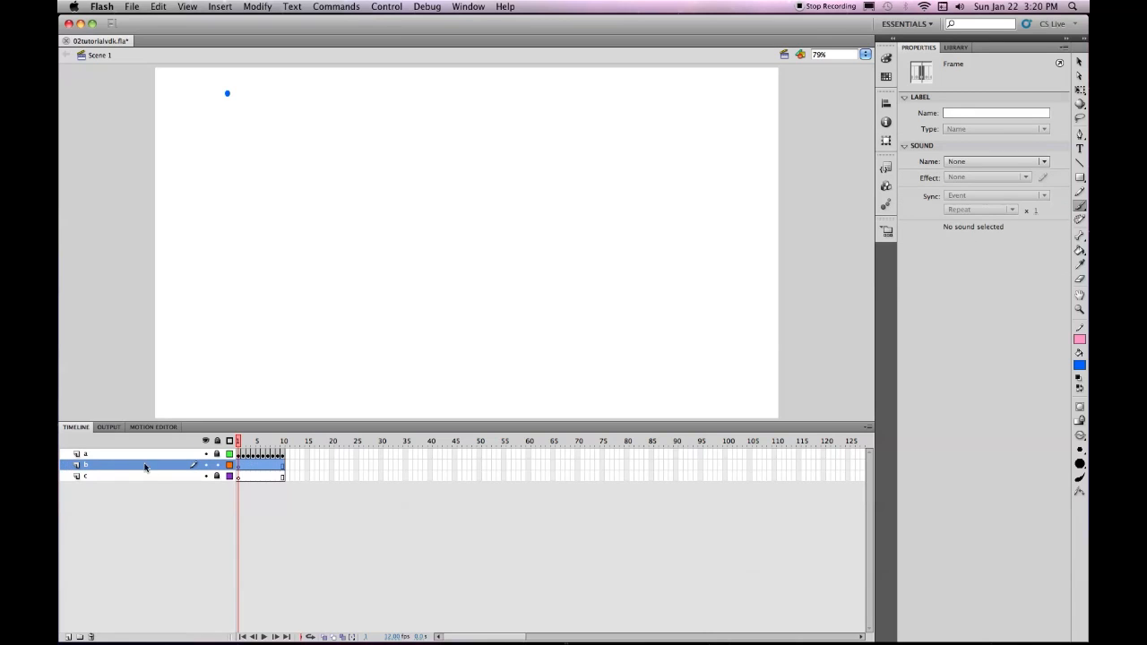
left_click(233, 466)
Change the fill color to red and draw a large letter B in the stage's upper-right area on frame 1 of layer b
left_click(1079, 362)
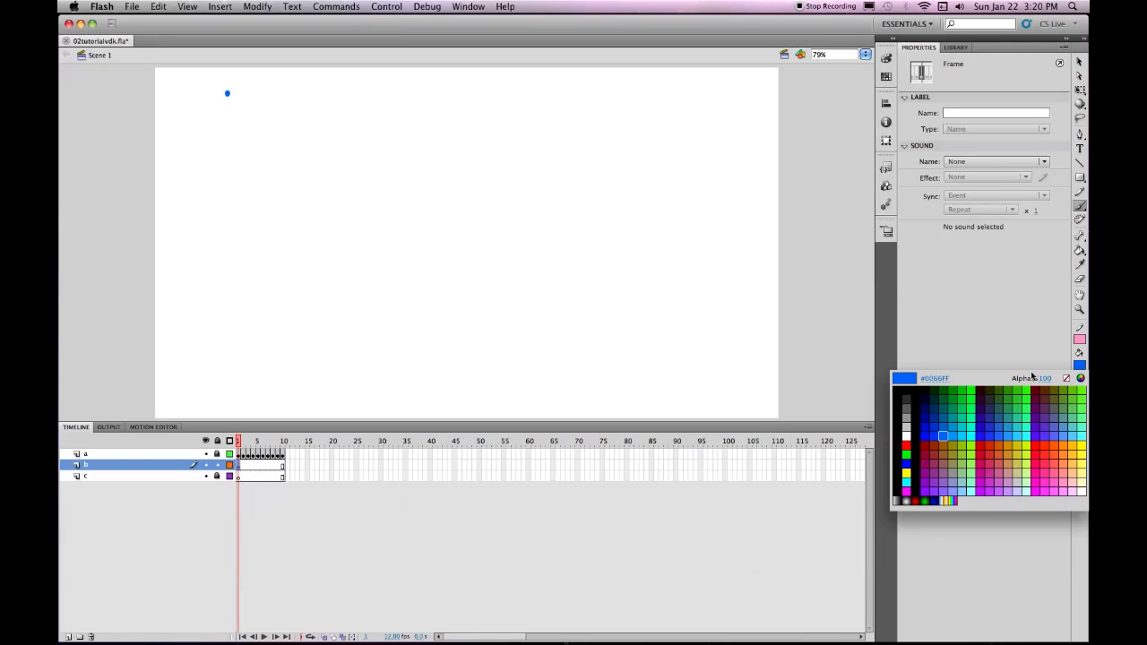
left_click(908, 443)
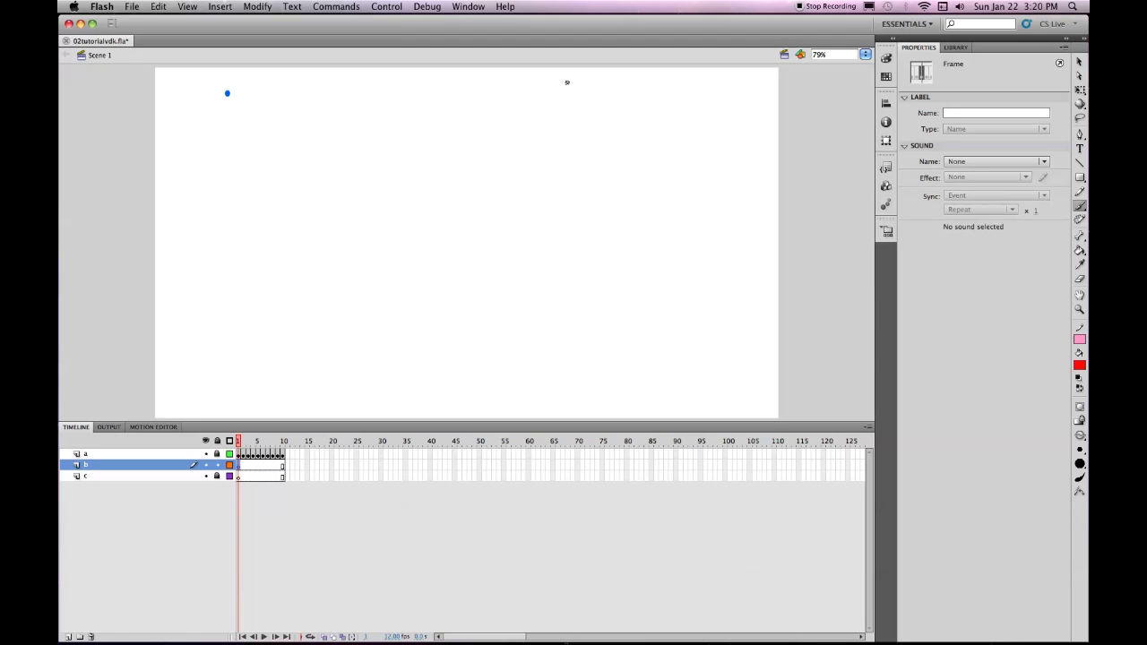
mouse_move(582, 84)
left_mouse_down()
mouse_move(653, 89)
mouse_move(647, 124)
mouse_move(607, 131)
mouse_move(652, 131)
mouse_move(668, 158)
mouse_move(640, 191)
mouse_move(570, 185)
left_mouse_up()
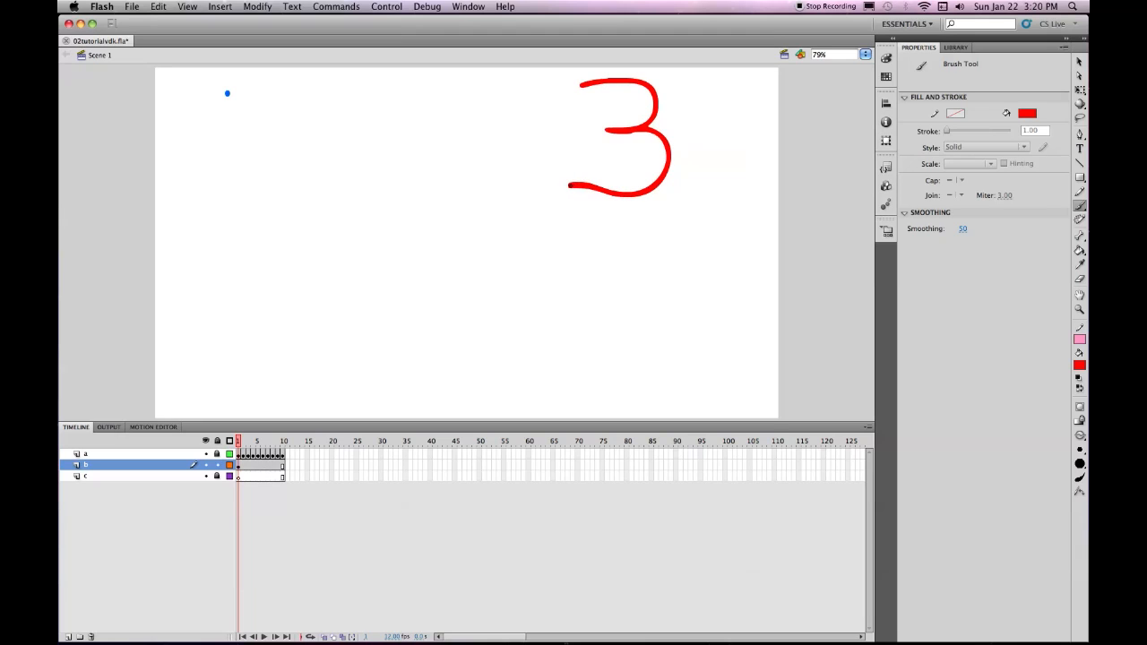
left_click_drag(601, 87, 602, 193)
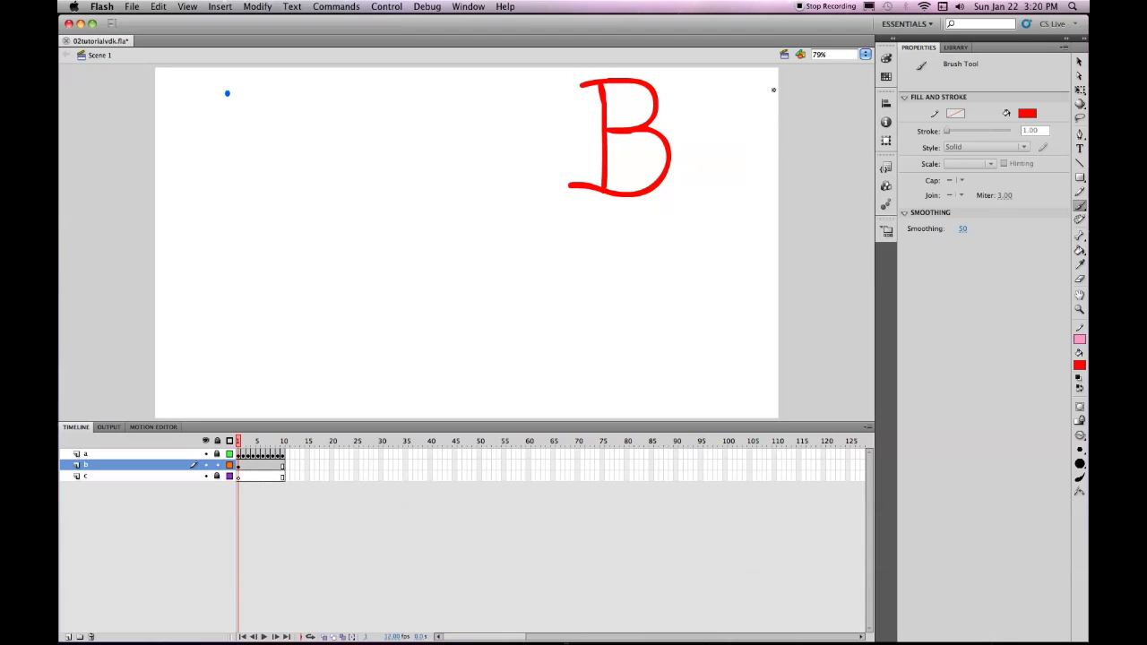
Duplicate the red B from frame 1 of layer b as a new keyframe at frame 2
left_click(238, 442)
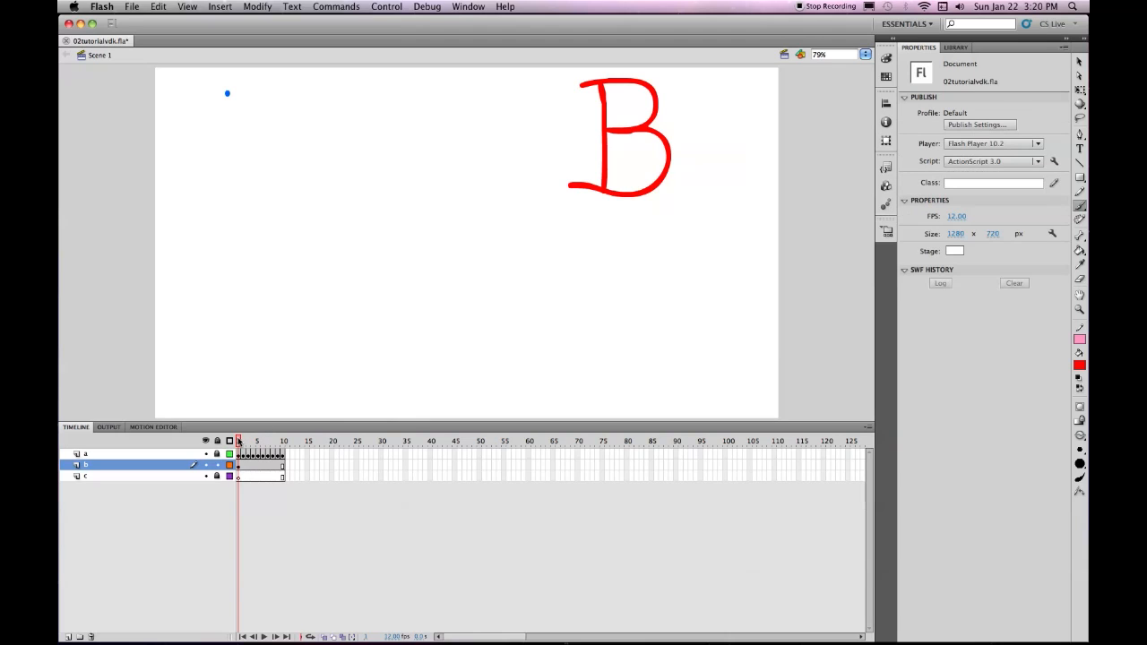
mouse_move(238, 442)
left_mouse_down()
mouse_move(285, 442)
mouse_move(228, 443)
left_mouse_up()
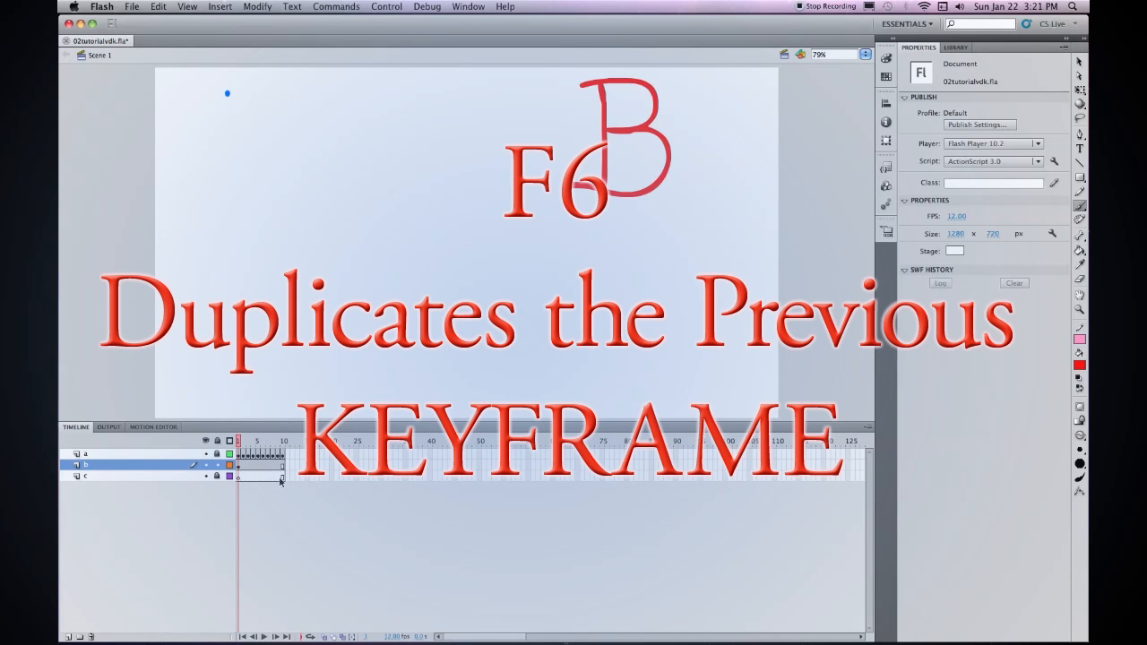
key("F6")
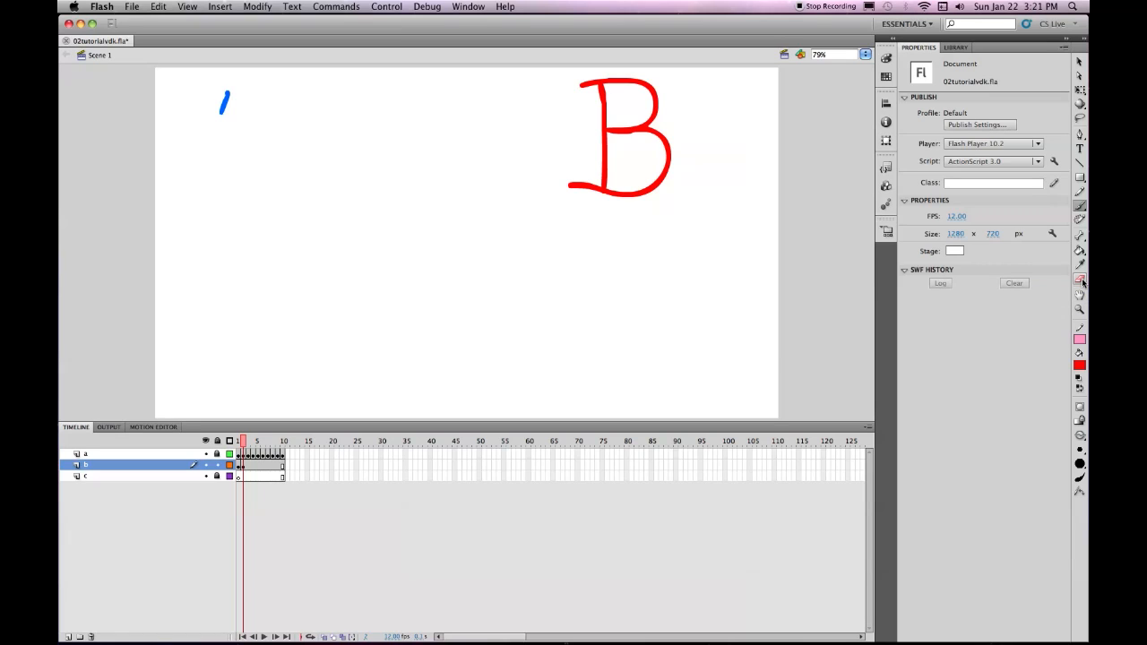
Choose the Eraser tool with the largest round eraser shape
key("e")
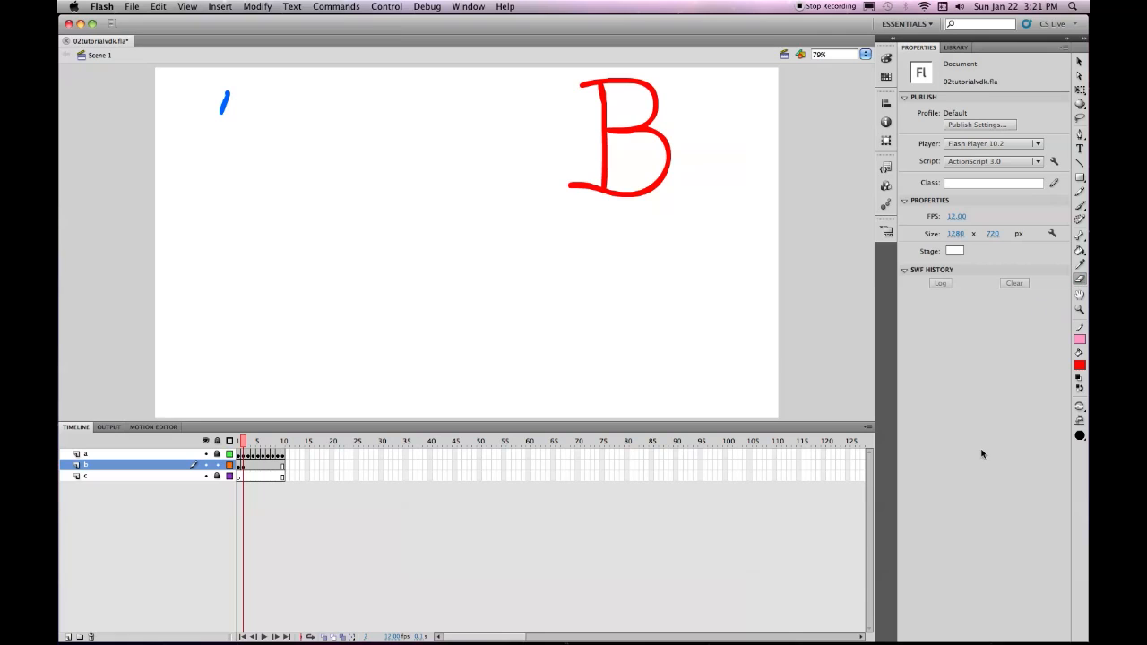
left_click(1082, 436)
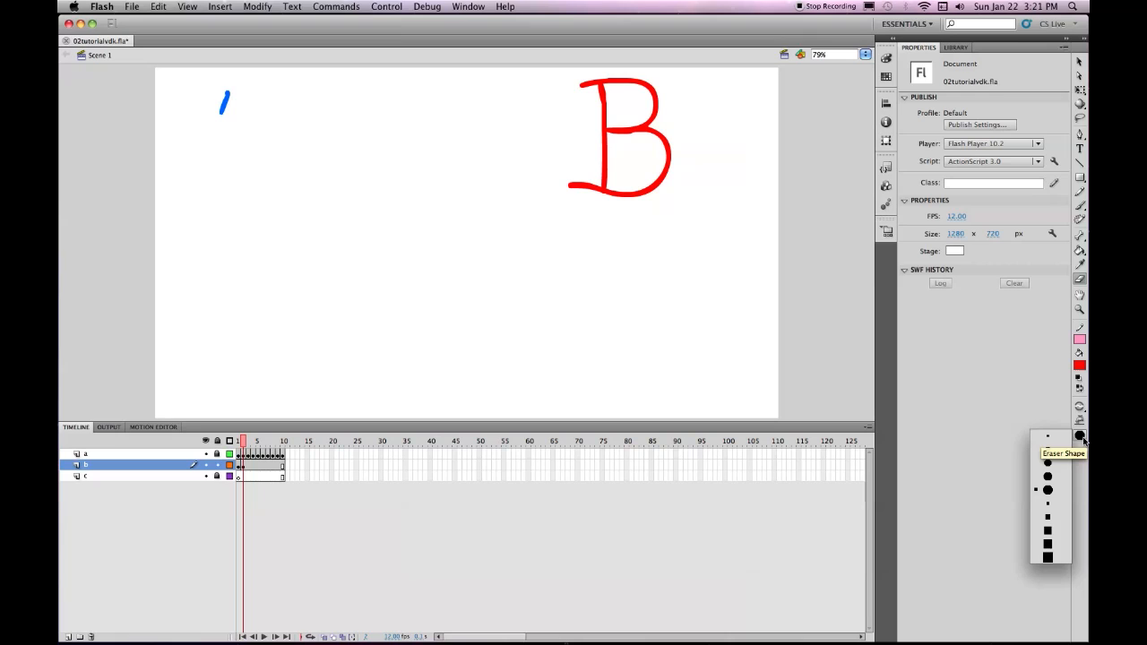
left_click(1048, 436)
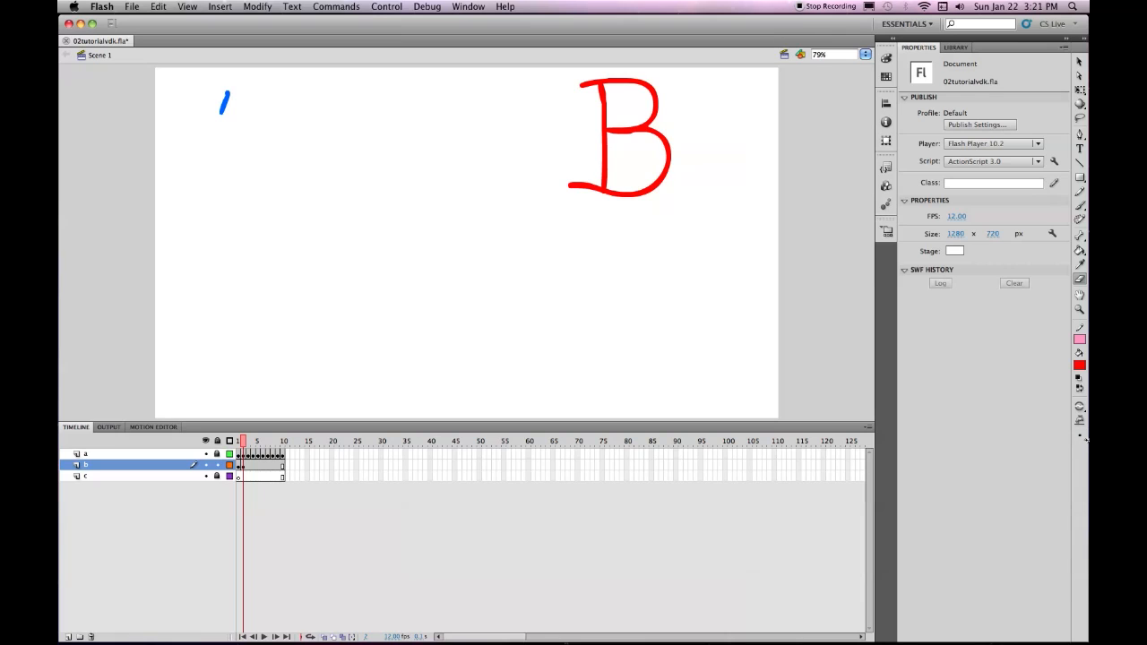
left_click(1081, 436)
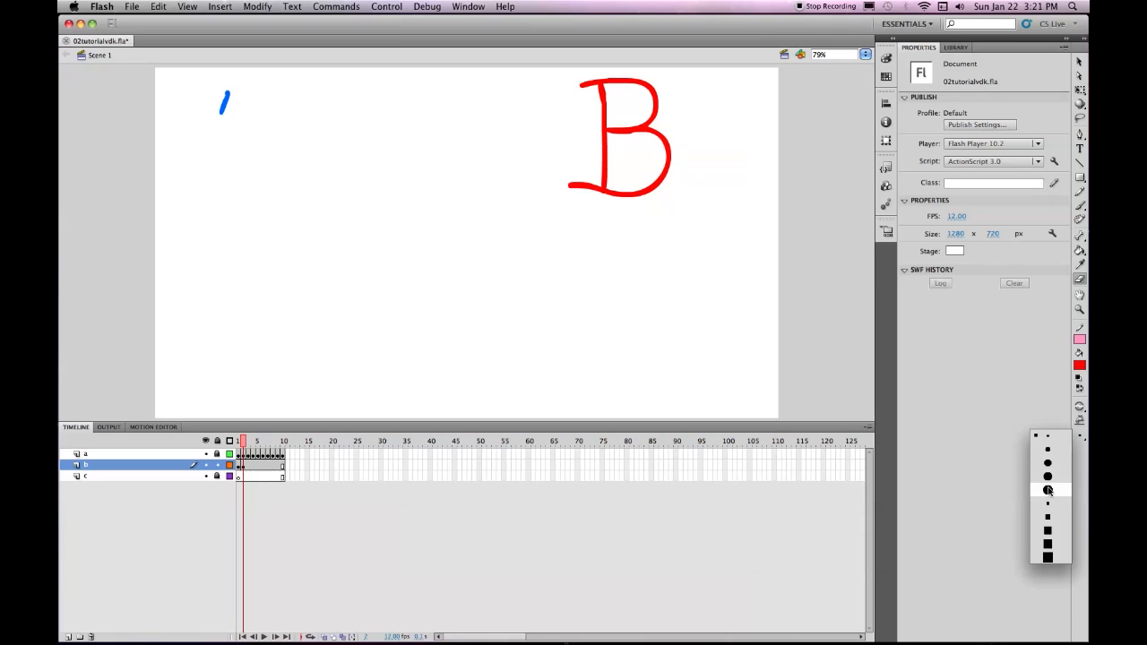
left_click(1047, 490)
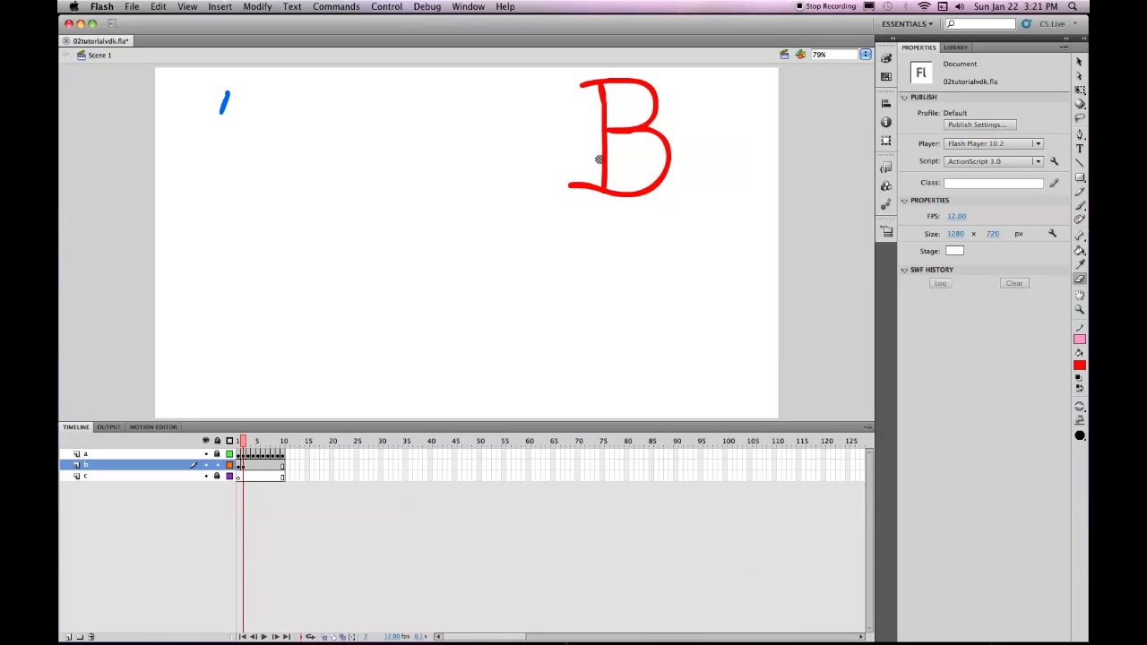
Erase the red B's lower-left serif, bottom stroke, lower bowl and middle bar progressively over frames 2 to 5, adding a keyframe after each erasure
left_click_drag(567, 186, 596, 189)
key("F6")
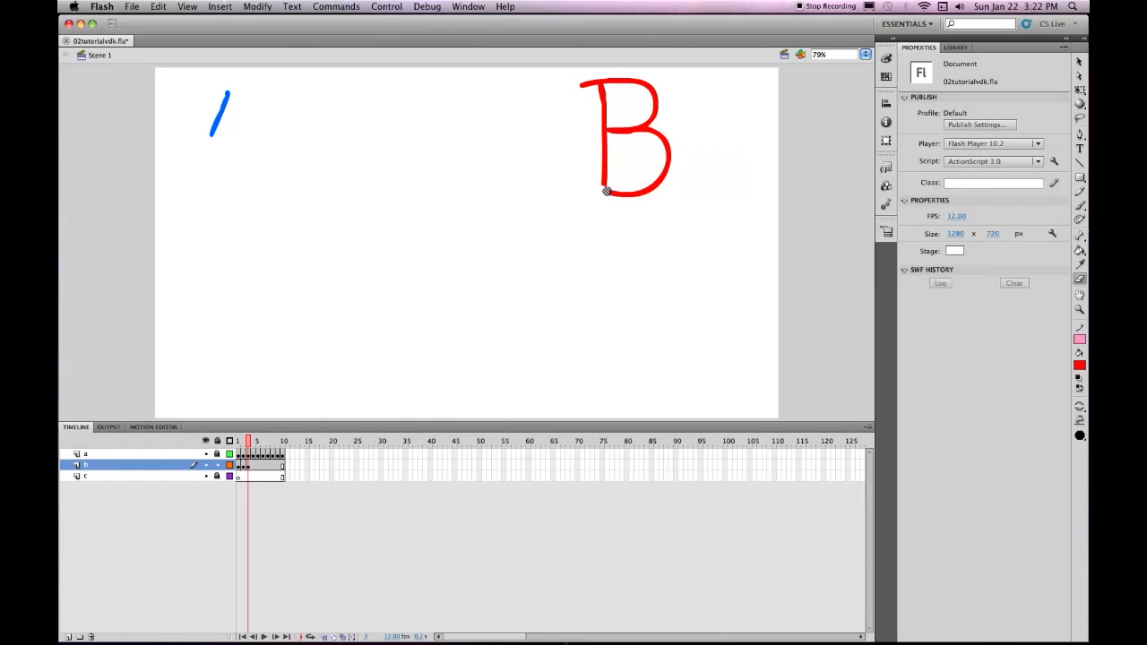
left_click_drag(607, 191, 655, 187)
key("F6")
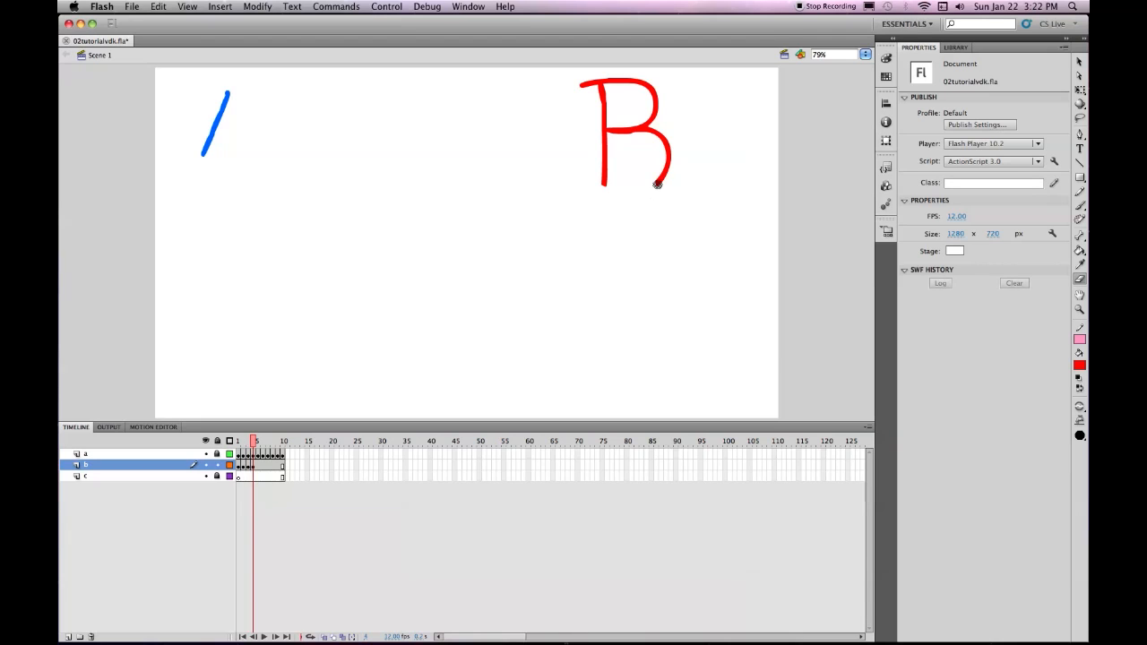
mouse_move(656, 183)
left_mouse_down()
mouse_move(668, 157)
mouse_move(660, 134)
left_mouse_up()
key("F6")
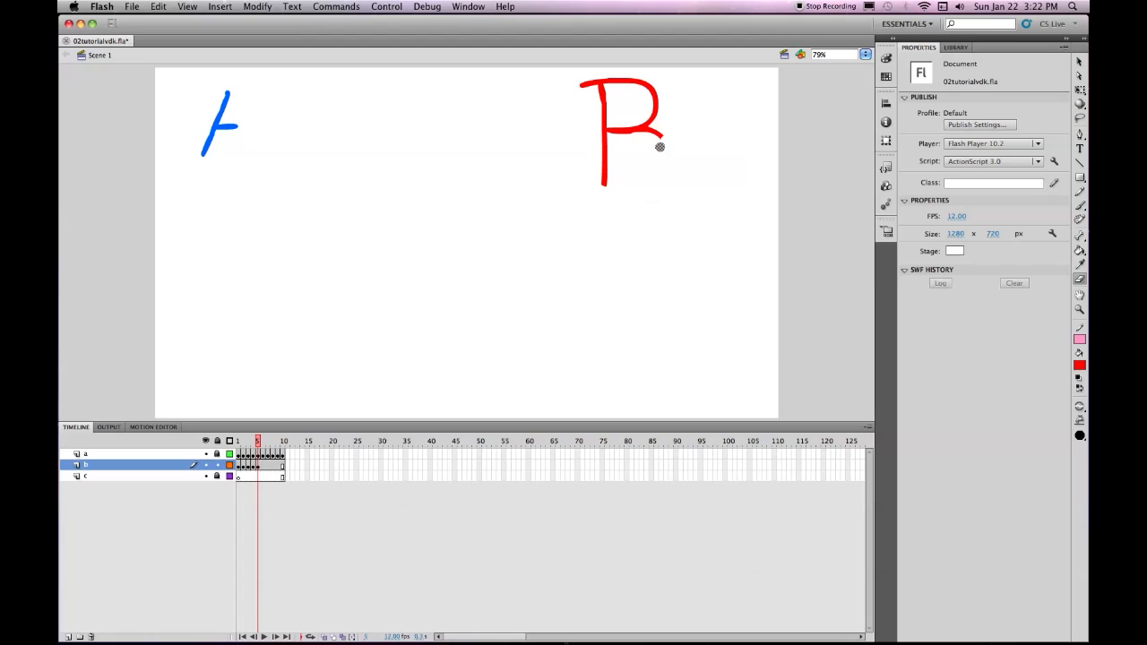
left_click_drag(660, 135, 612, 130)
key("F6")
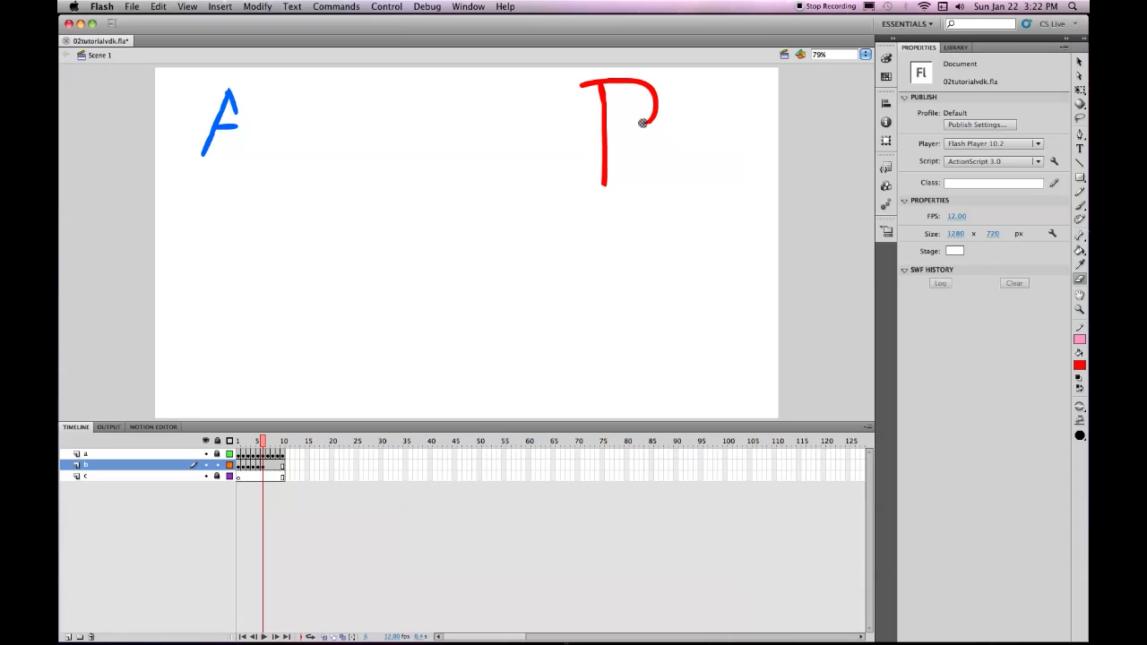
Continue erasing the B's upper bowl, top bar and stem in new keyframes up to frame 10, leaving only a red dot, and save
left_click_drag(657, 123, 645, 82)
key("F6")
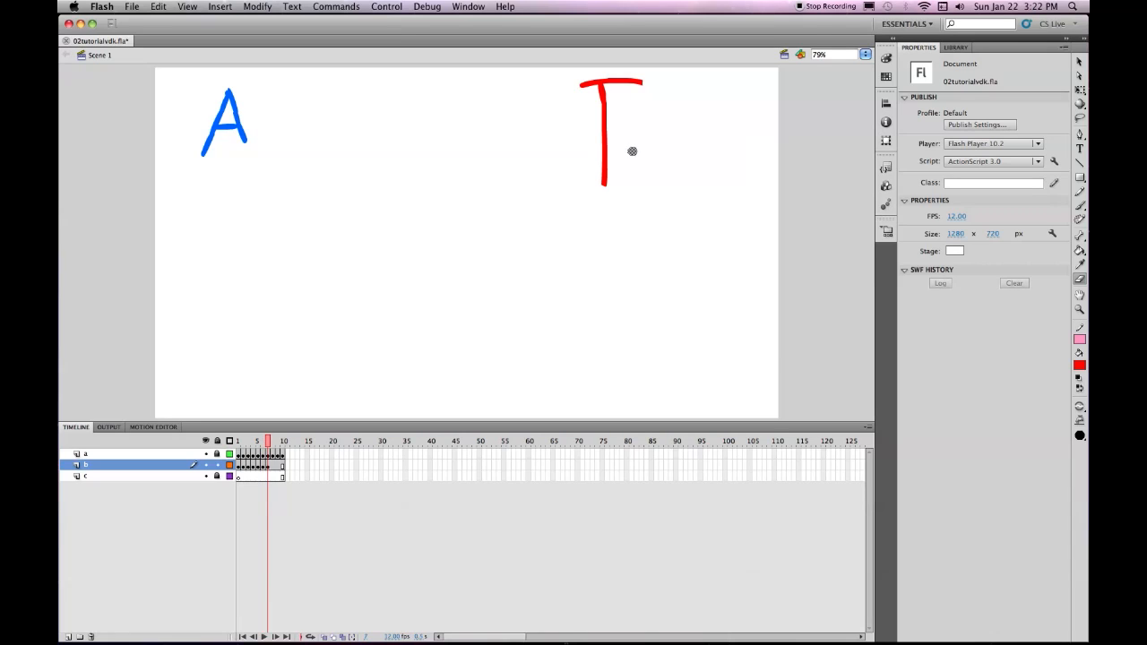
mouse_move(640, 82)
left_mouse_down()
mouse_move(610, 79)
mouse_move(619, 81)
left_mouse_up()
key("F6")
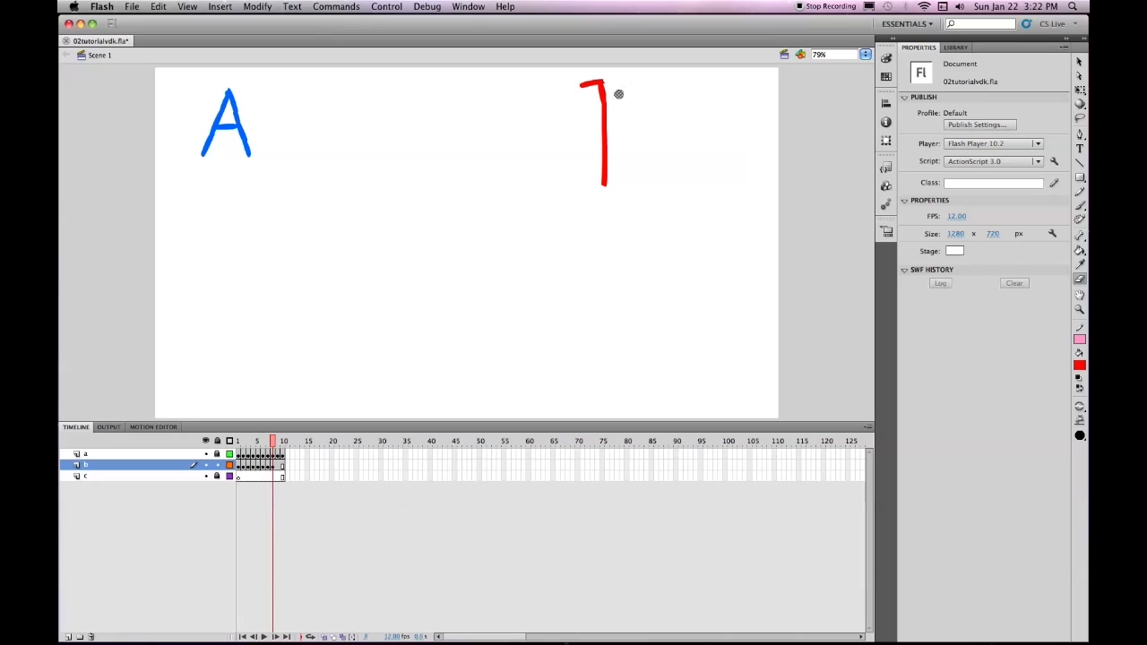
left_click_drag(606, 191, 601, 85)
key("F6")
key("F6")
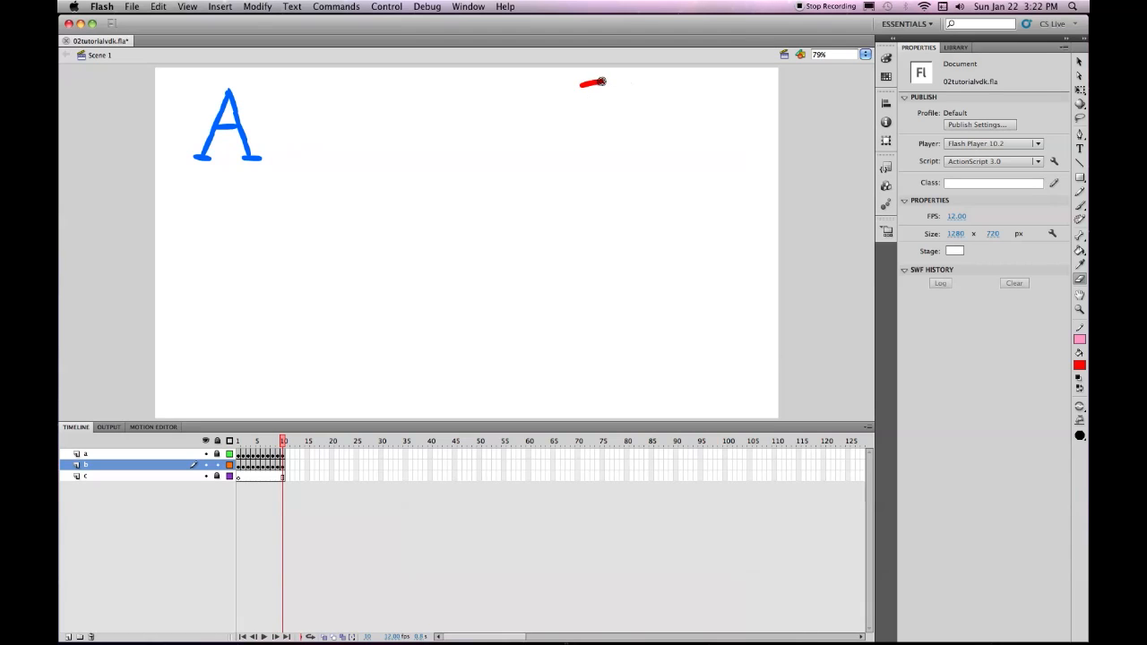
left_click_drag(601, 82, 589, 82)
key("super+s")
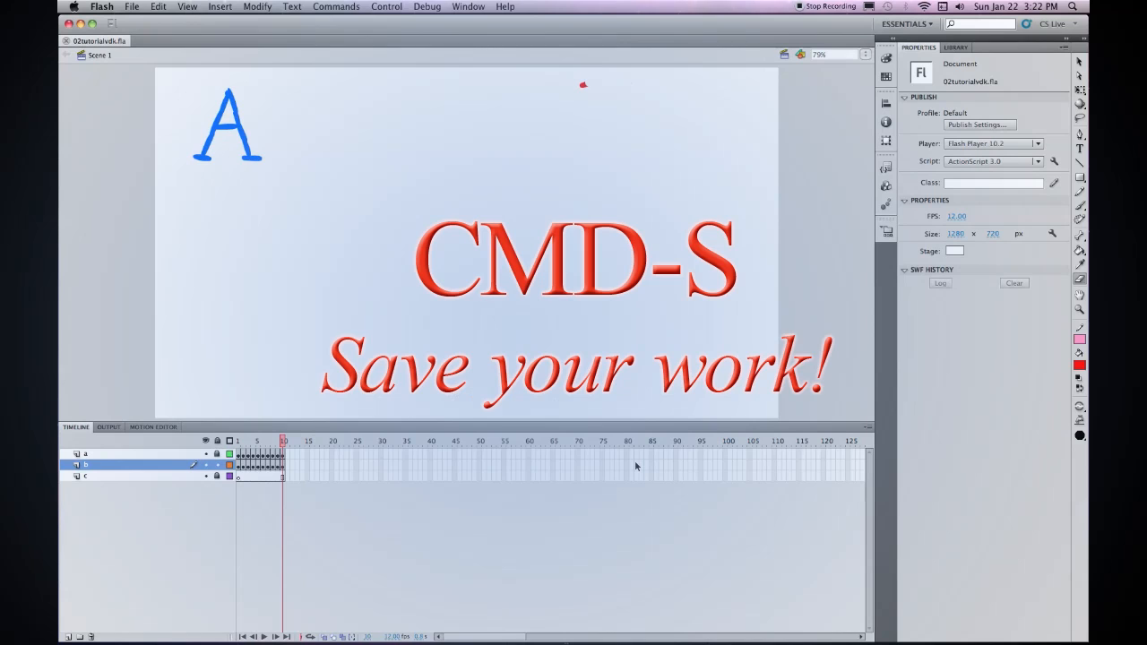
Play the animation in the timeline and scrub back to frame 1 to review the A and B
key("Return")
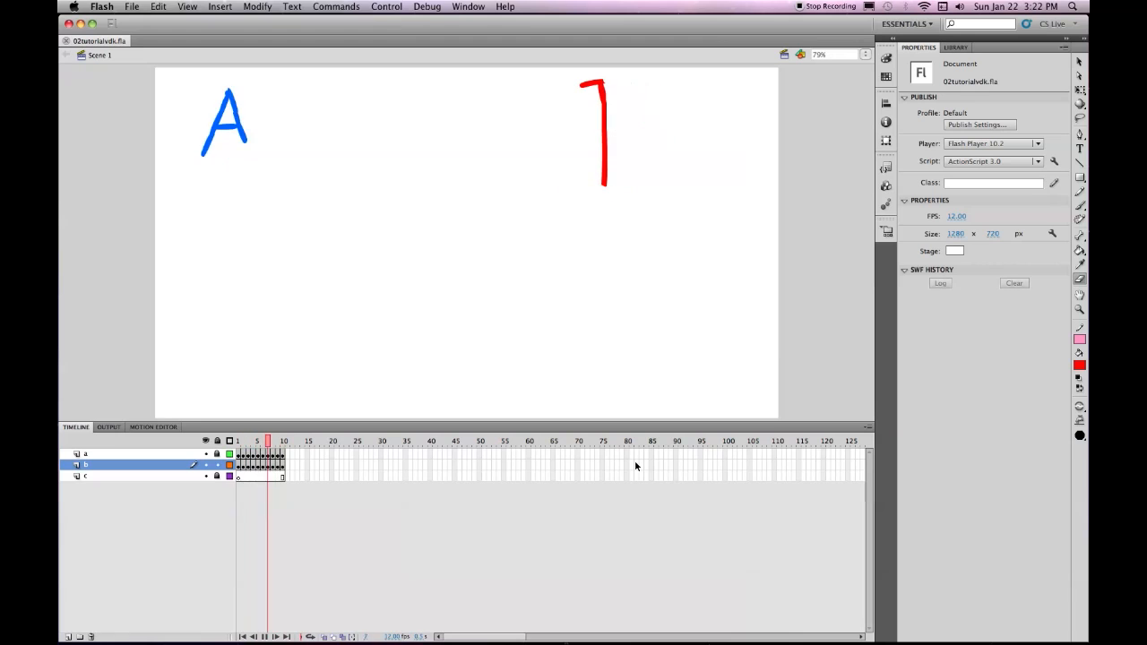
key("Return")
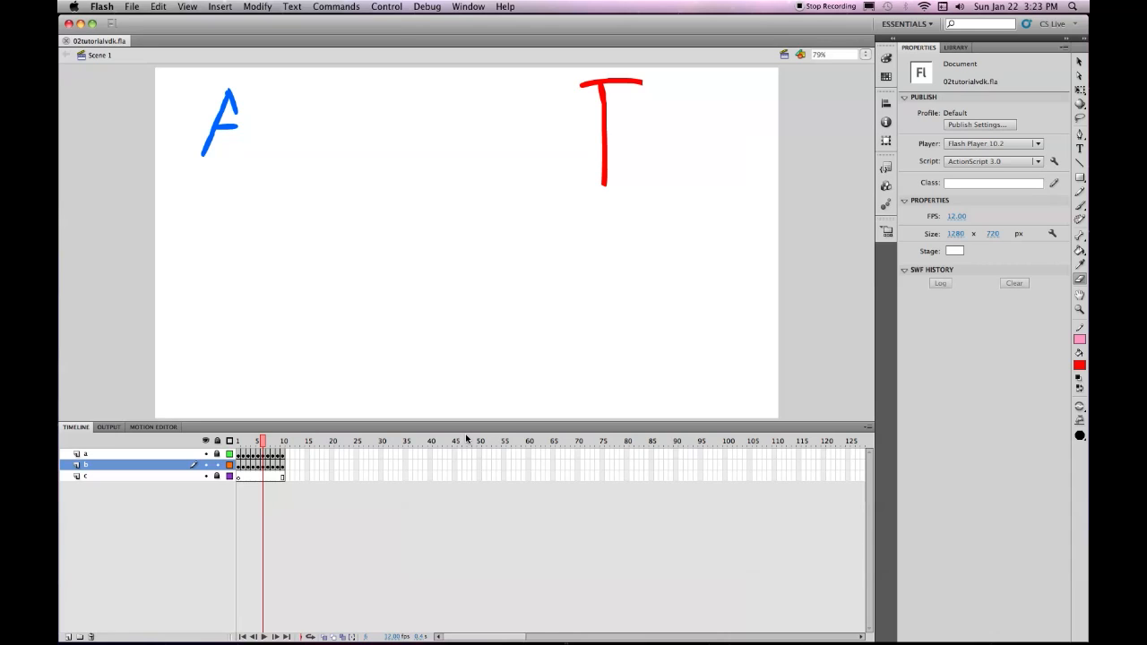
left_click(259, 439)
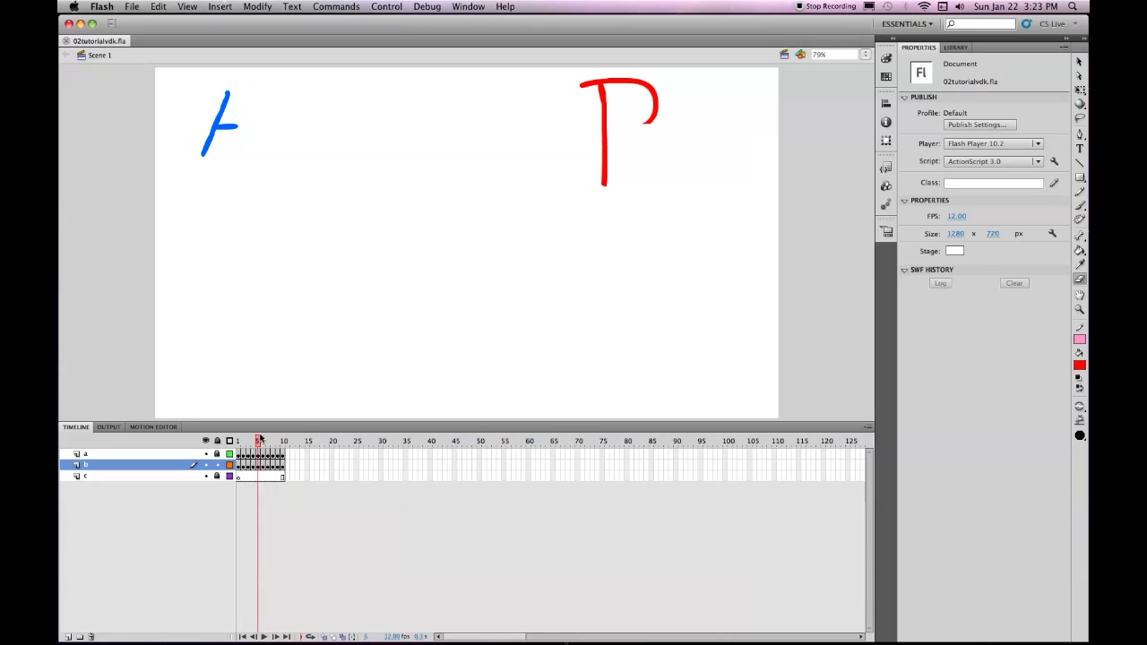
left_click(239, 441)
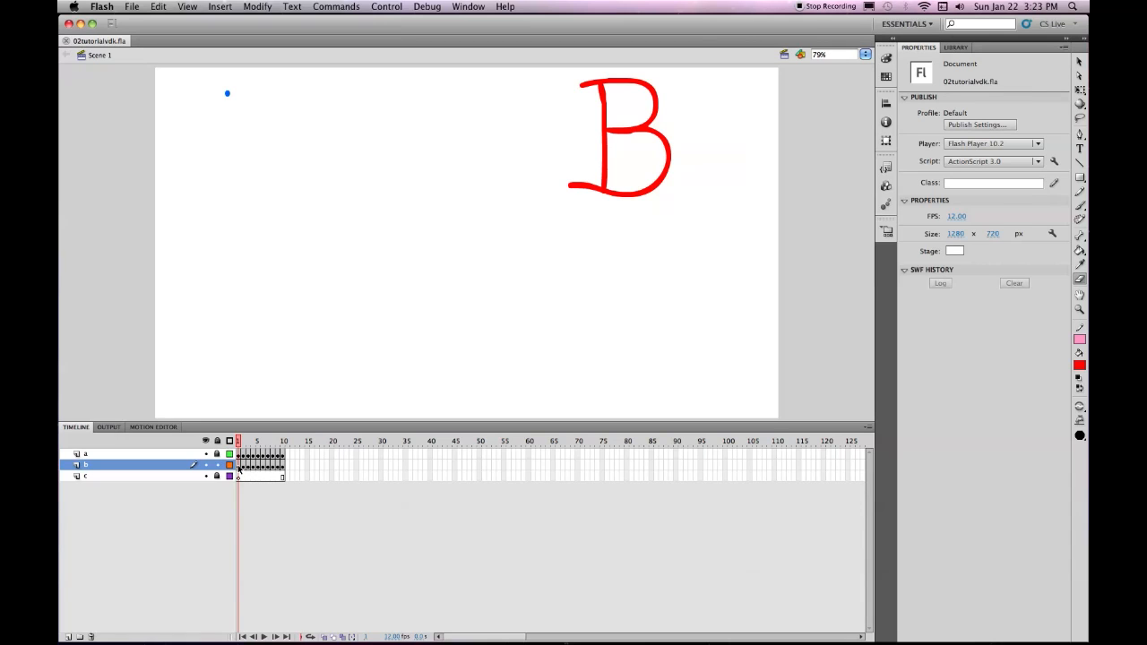
Reverse the order of frames 1 to 10 on layer b and save the document
left_click(238, 466)
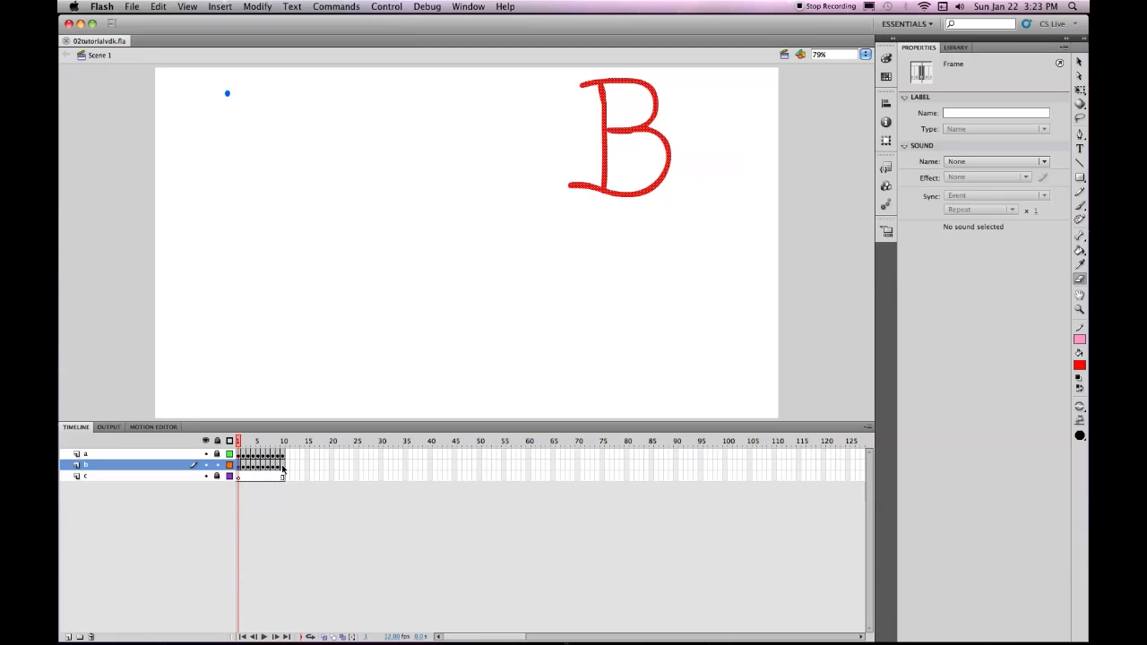
left_click(282, 466, "shift")
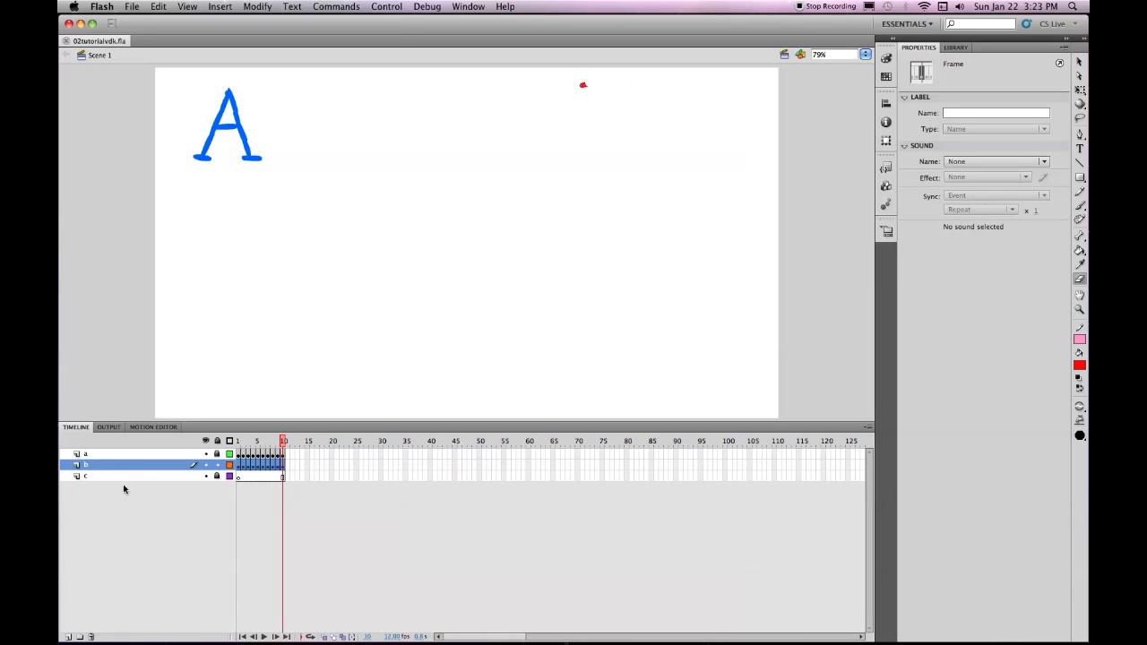
right_click(283, 466)
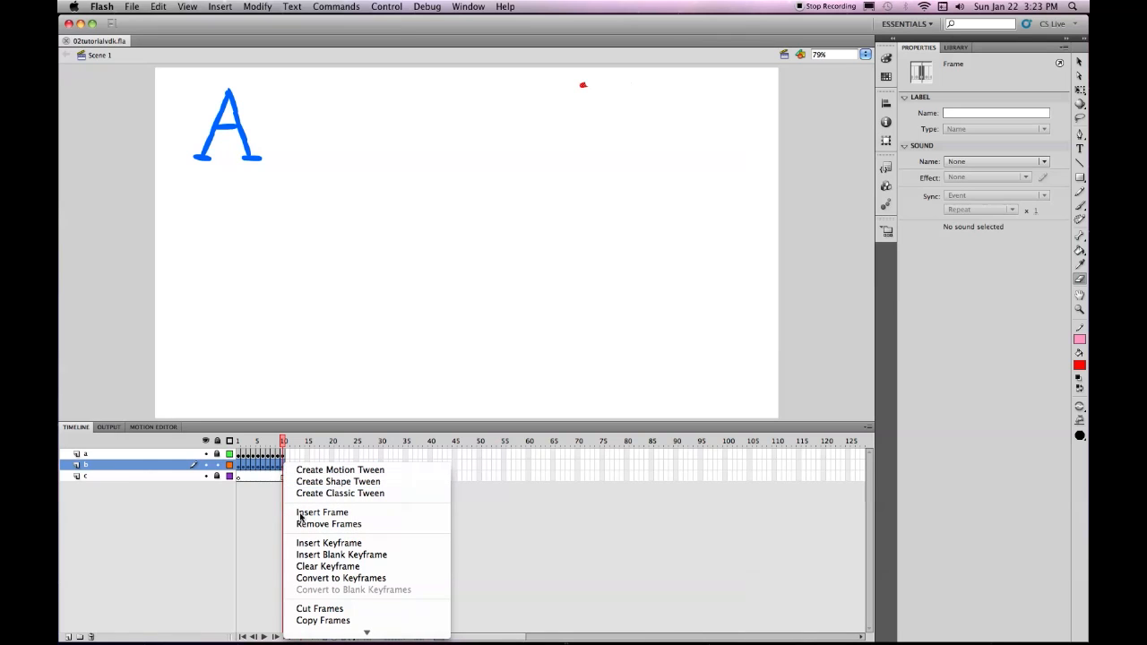
mouse_move(329, 631)
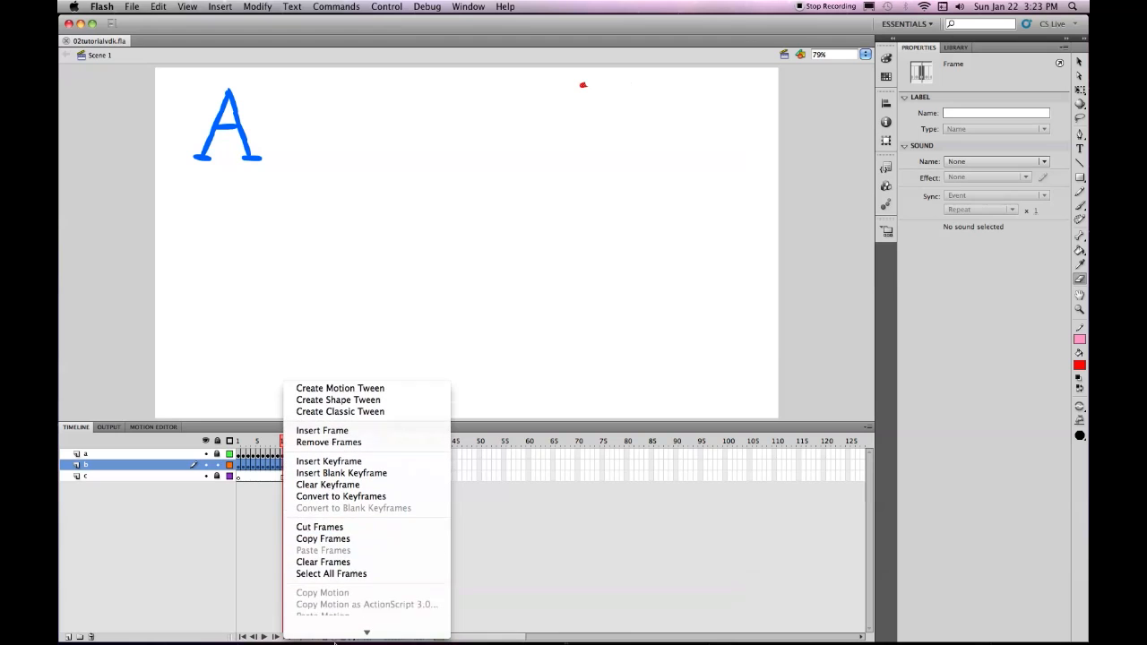
left_click(331, 600)
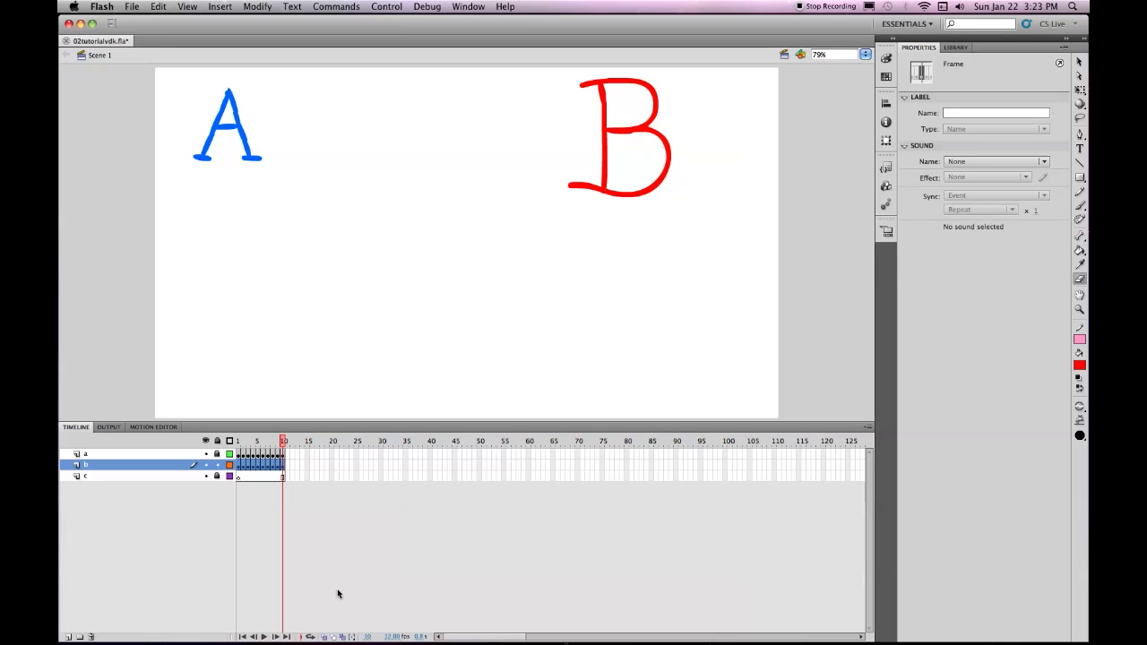
key("super+s")
Play the animation from frame 1 in the timeline, and test the movie as an SWF before closing its preview window
left_click_drag(282, 443, 236, 443)
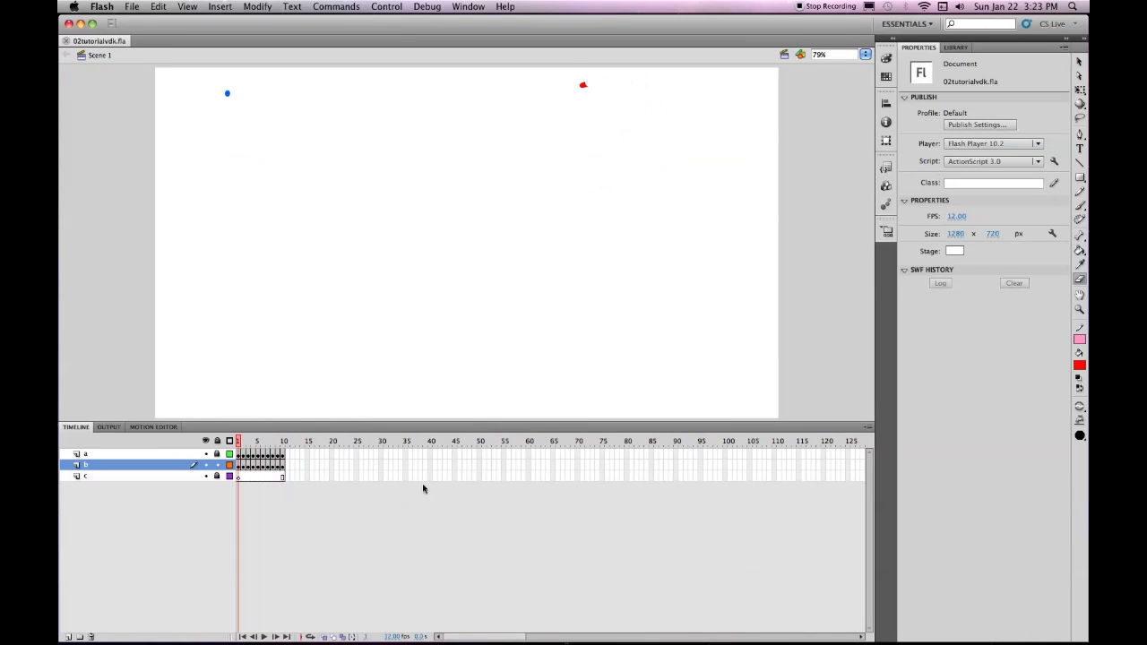
key("Return")
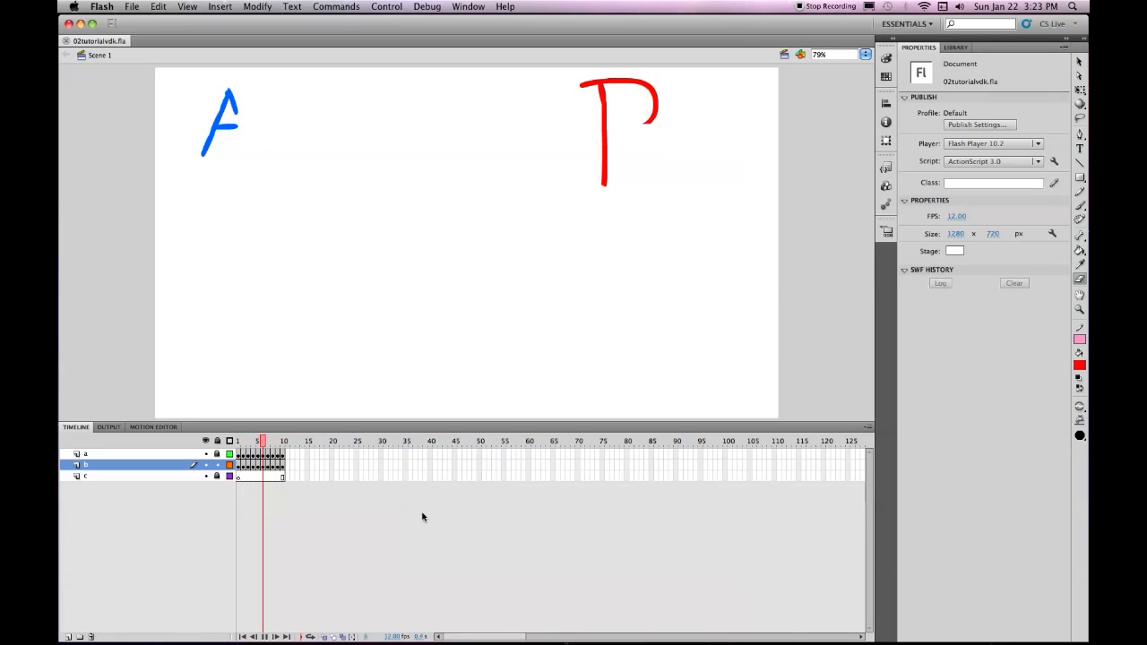
left_click(241, 636)
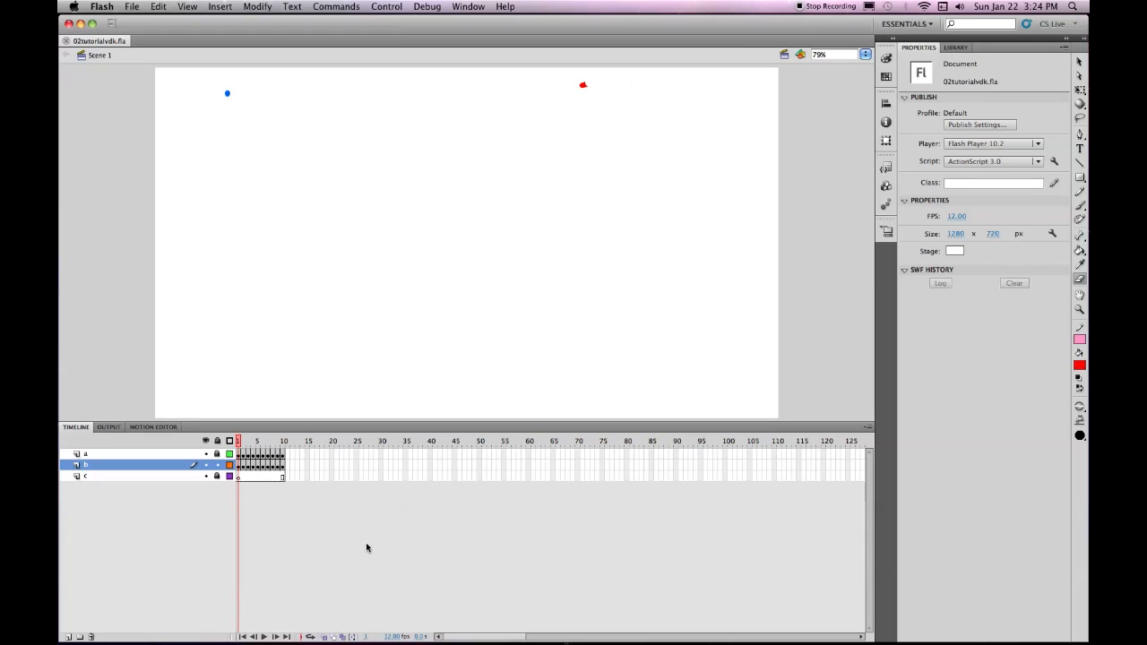
key("super+Return")
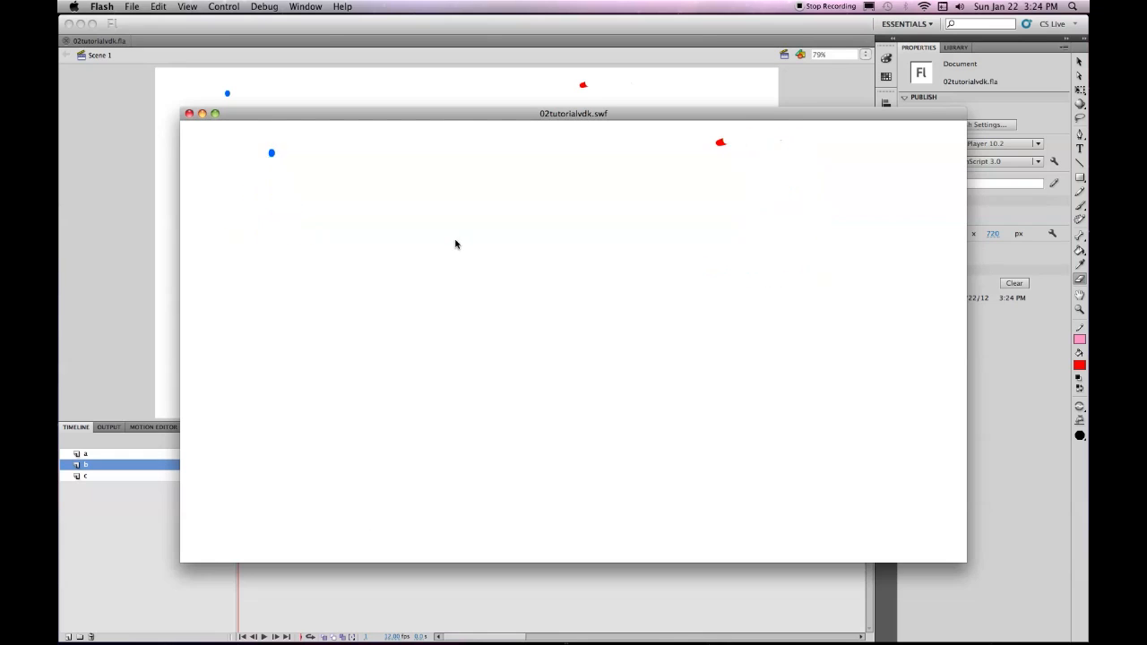
left_click(188, 113)
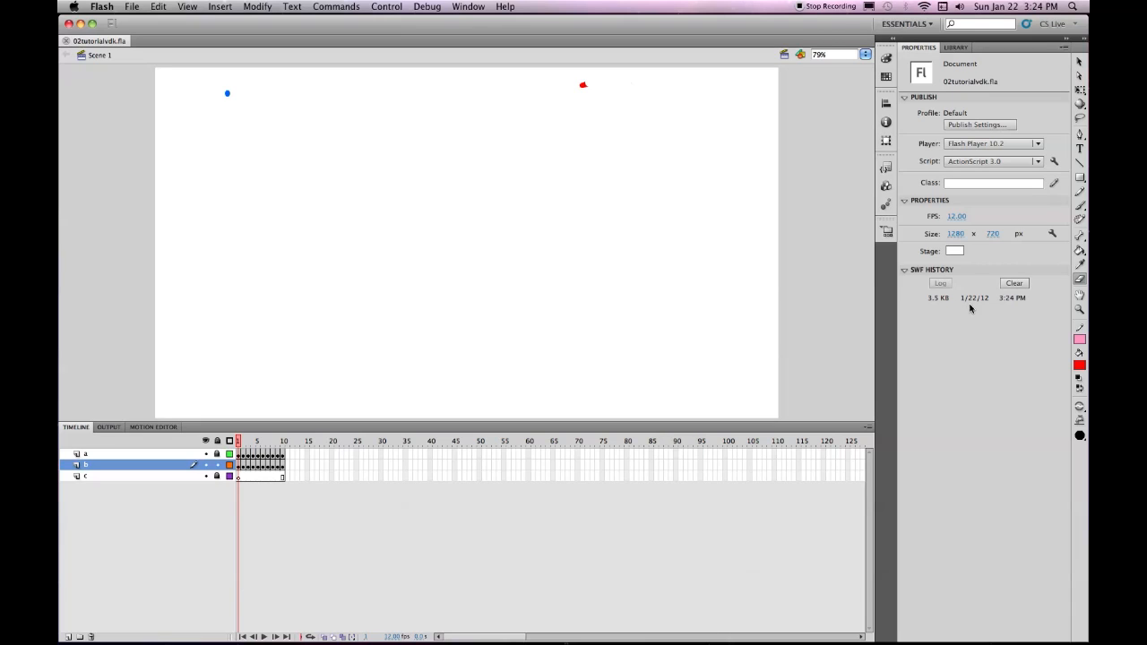
Lock layer b, and unlock layer c and make it the active layer
left_click(217, 465)
left_click(189, 478)
left_click(216, 476)
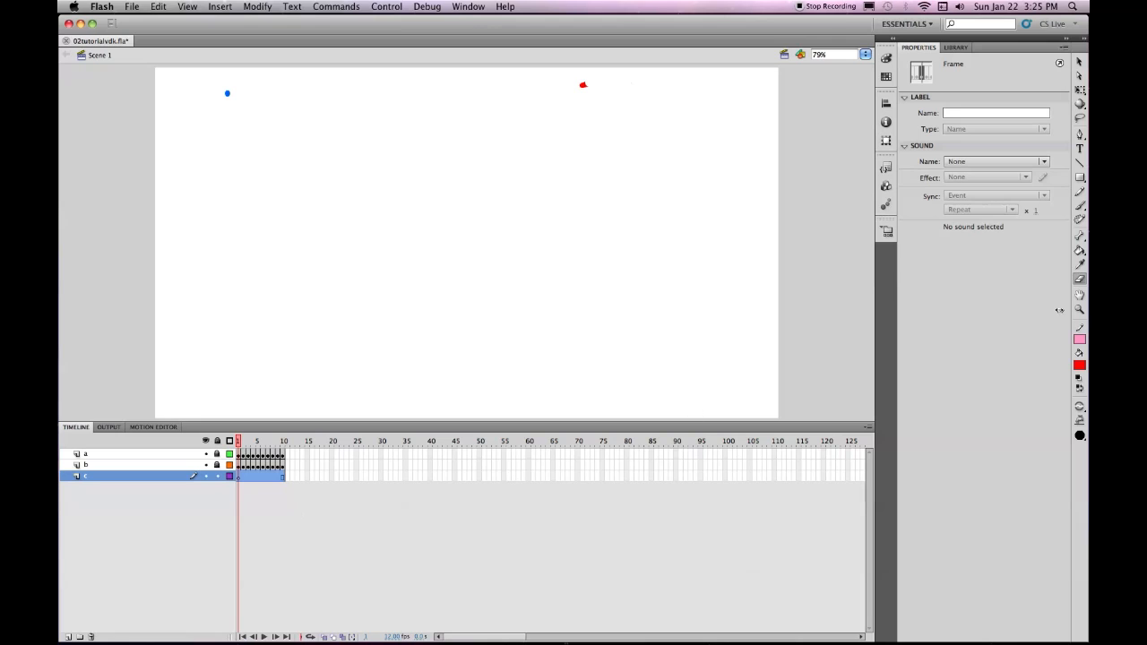
Change the fill color to light purple and brush a large letter C in the middle of the stage on frame 1 of layer c
left_click(1079, 364)
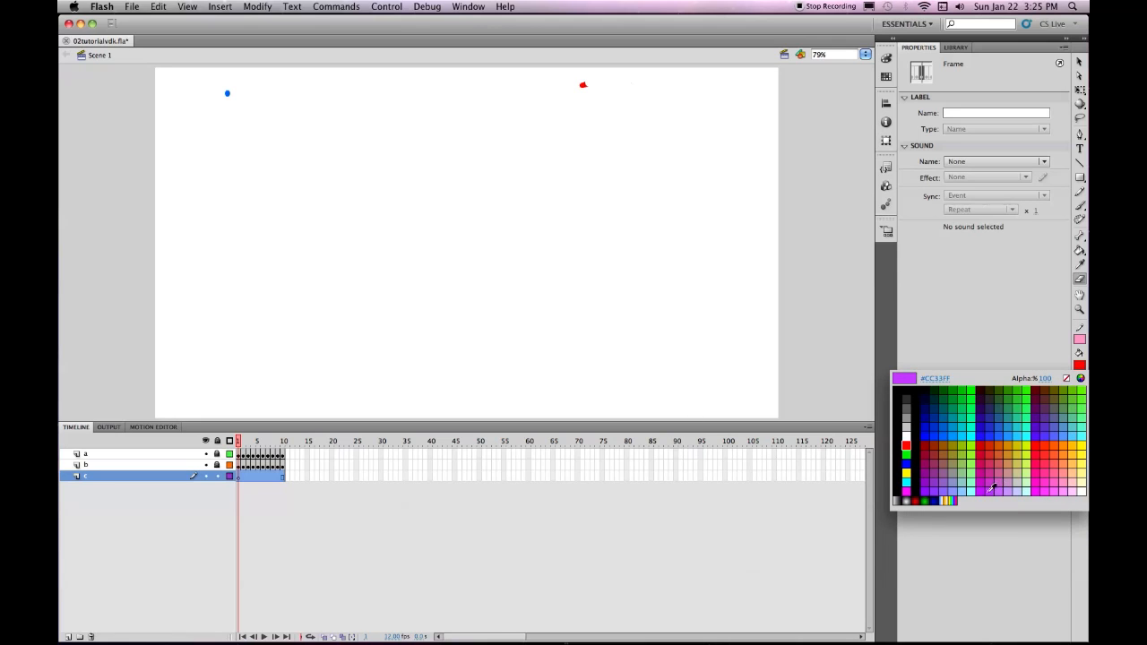
left_click(942, 488)
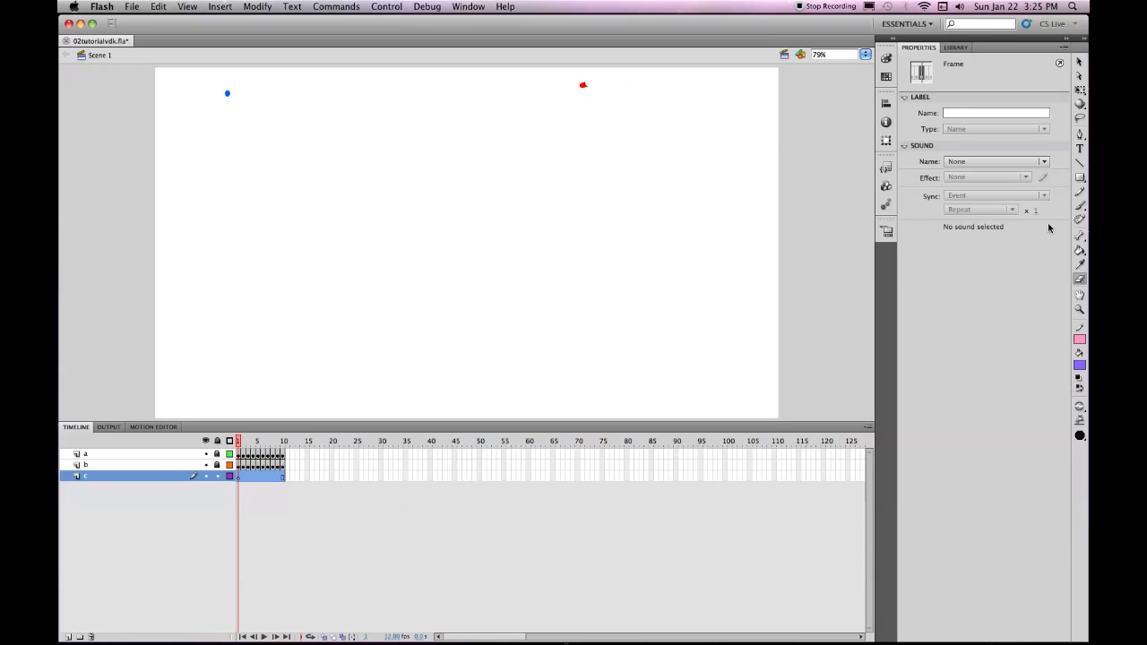
left_click(1079, 205)
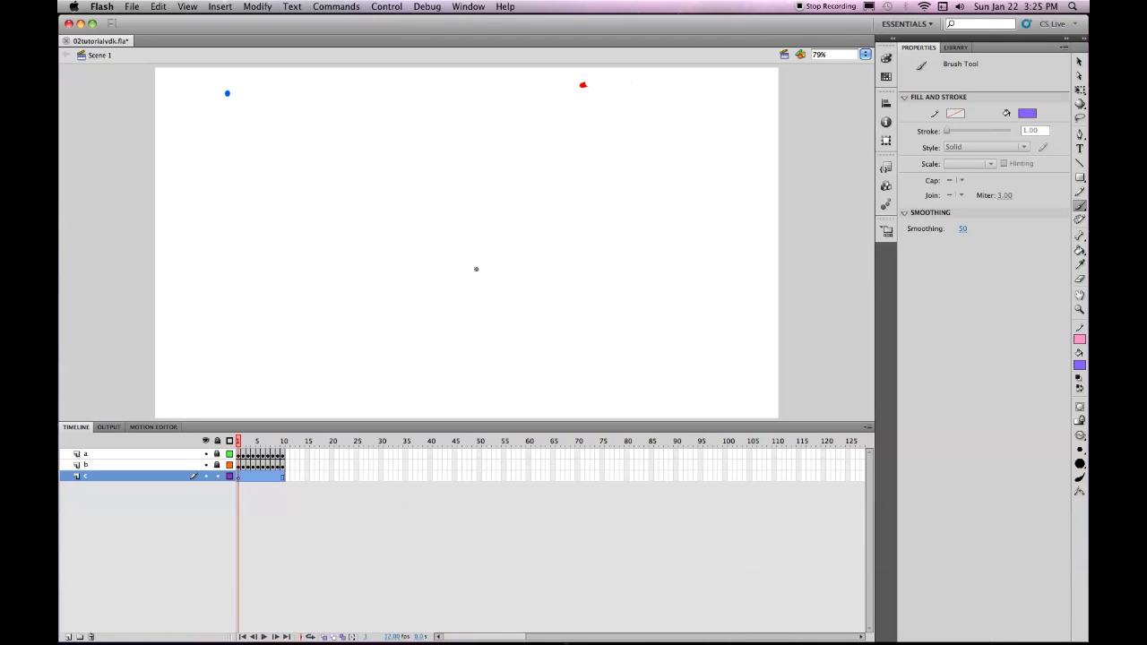
mouse_move(476, 271)
left_mouse_down()
mouse_move(498, 265)
mouse_move(476, 227)
mouse_move(423, 237)
mouse_move(396, 268)
mouse_move(390, 323)
mouse_move(423, 352)
mouse_move(497, 357)
mouse_move(517, 333)
left_mouse_up()
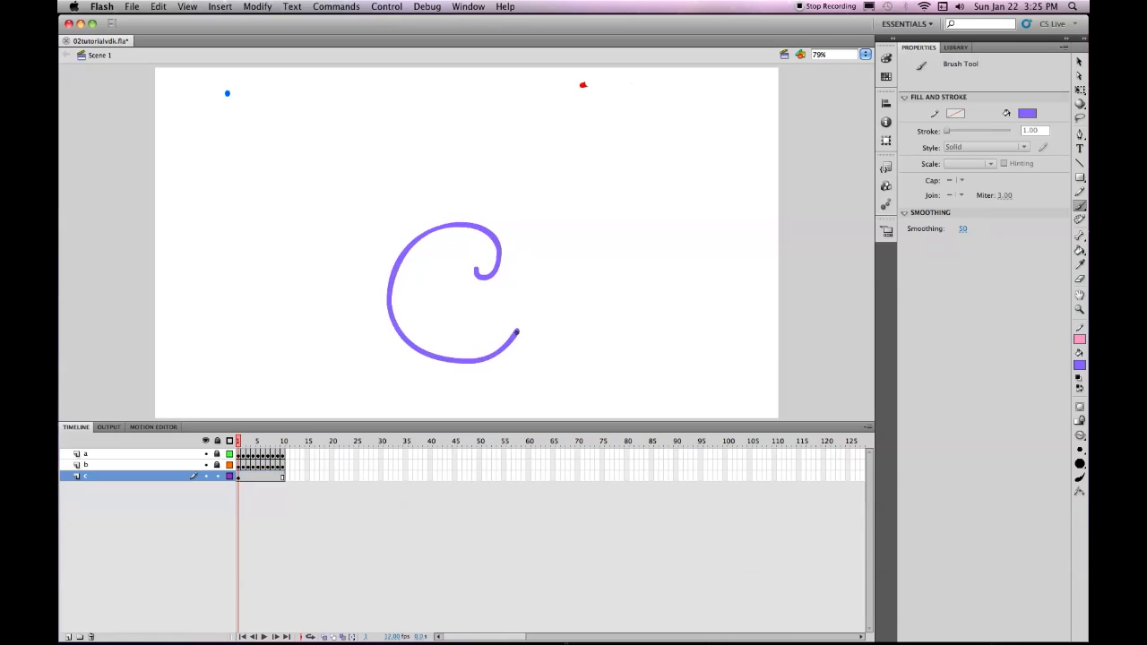
Duplicate the C as keyframes at frames 2 and 3 of layer c, skewing it progressively to the right with the Free Transform tool
left_click(1080, 90)
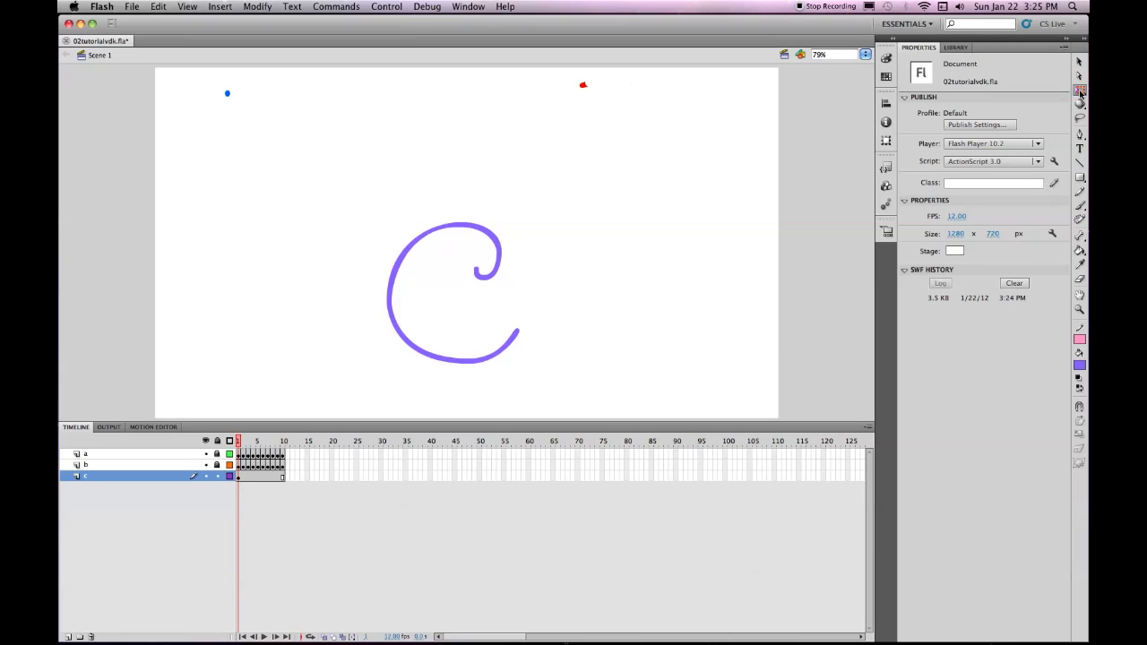
left_click(1081, 92)
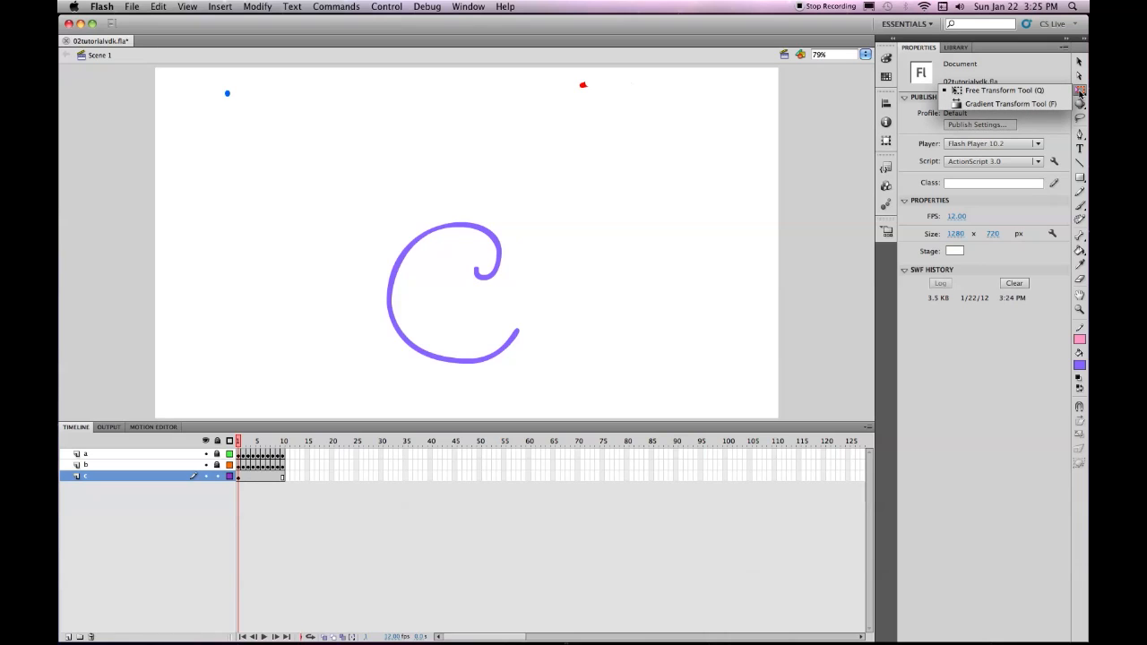
left_click(1011, 91)
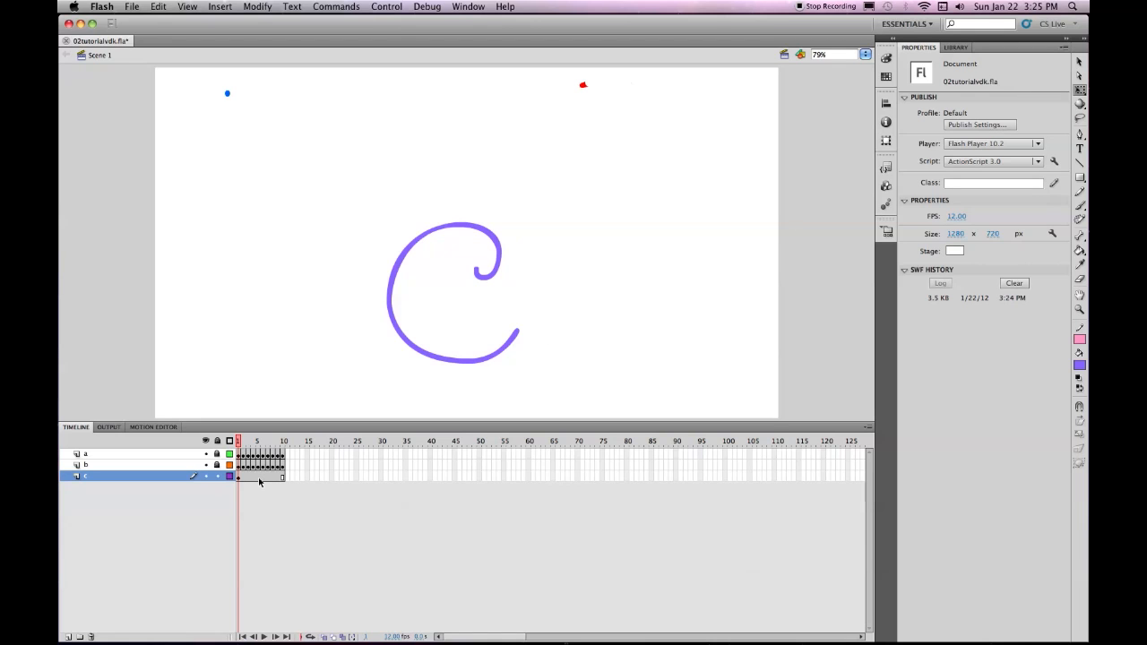
key("F6")
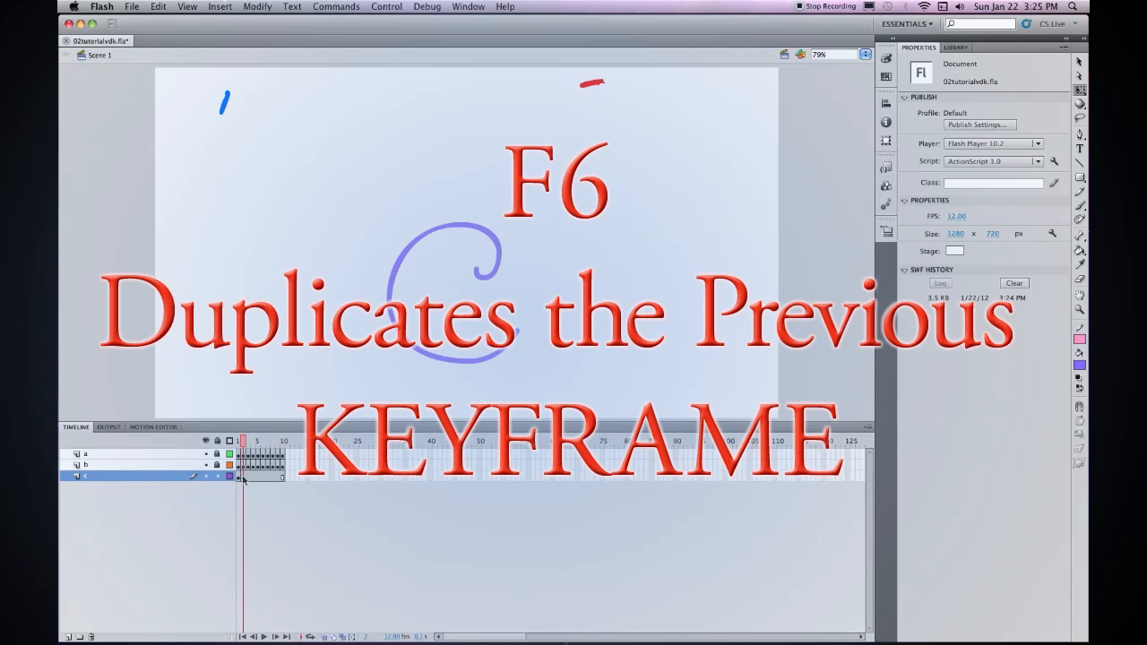
left_click(243, 477)
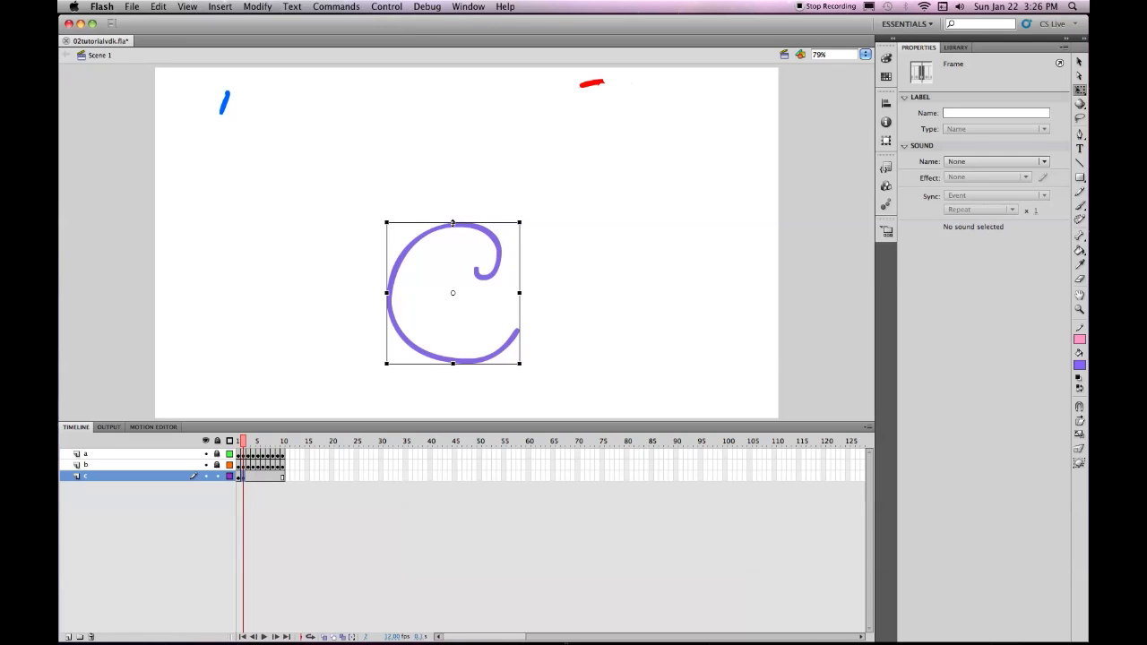
left_click_drag(437, 234, 487, 223)
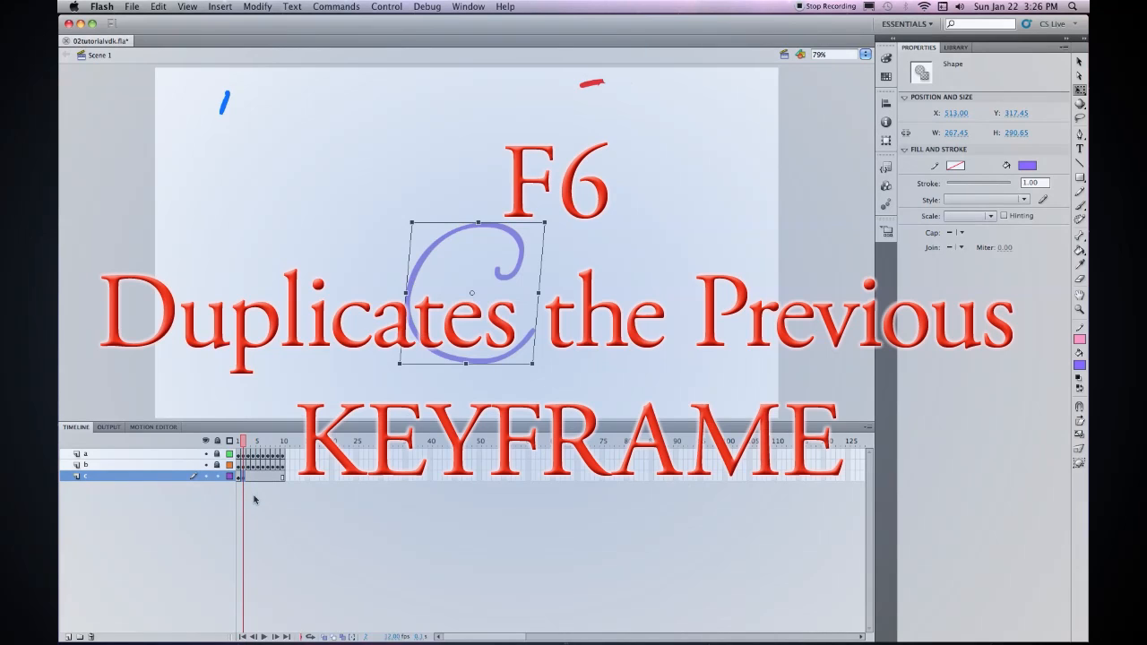
key("F6")
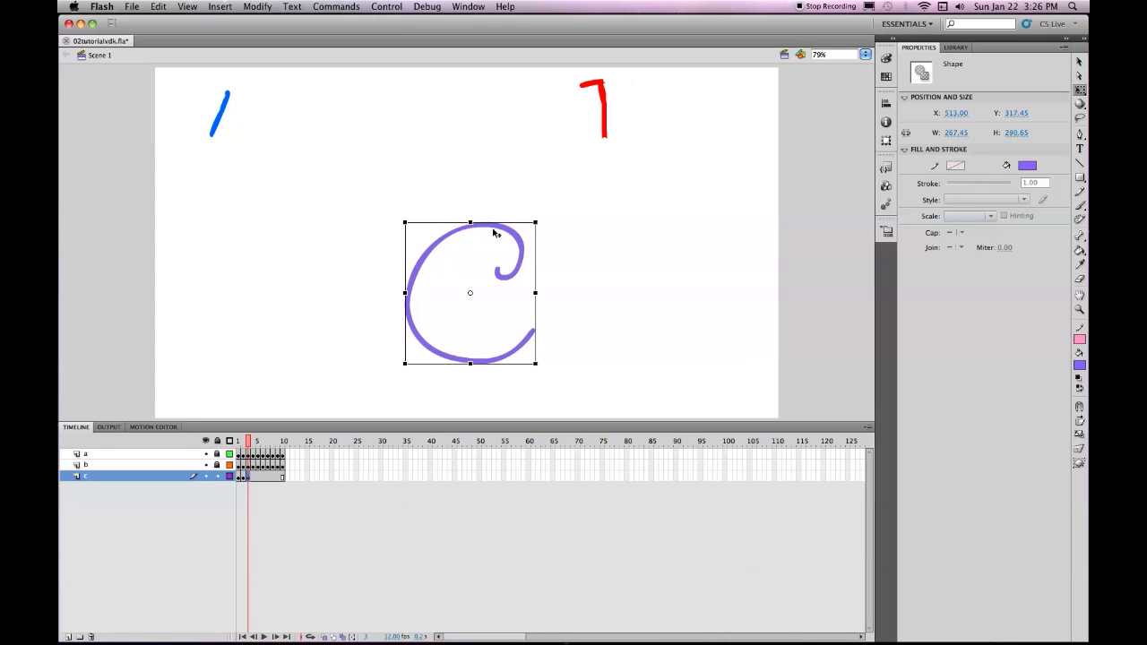
left_click_drag(511, 233, 561, 227)
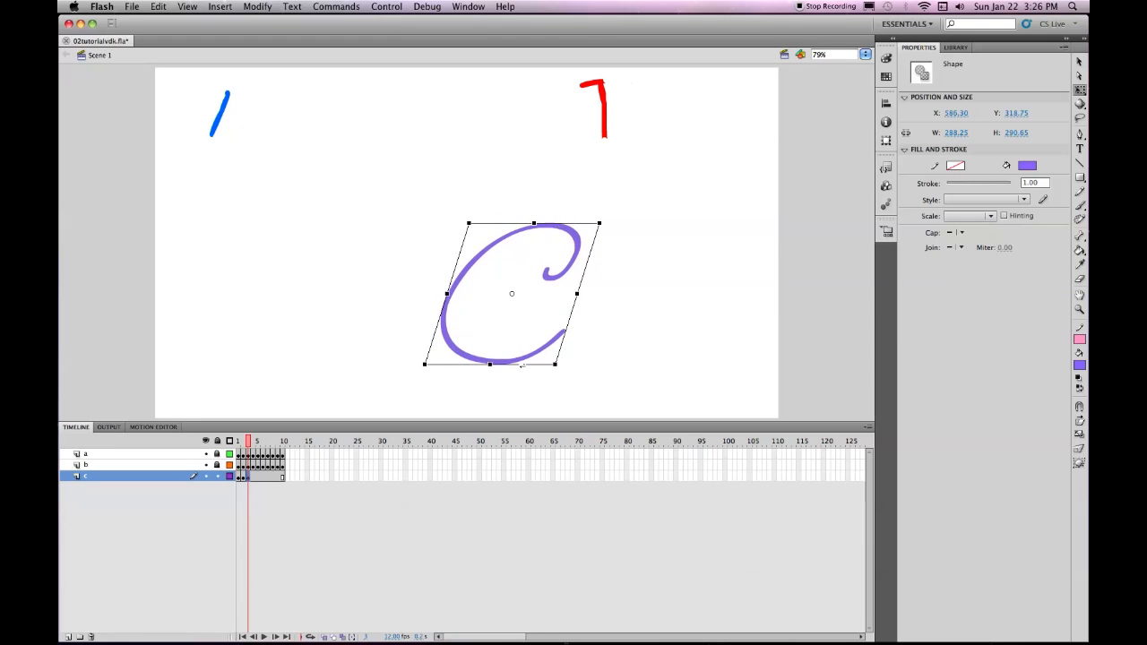
Add keyframes at frames 4 and 5 of layer c, rotating the C progressively clockwise on each with the Free Transform tool
left_click(254, 476)
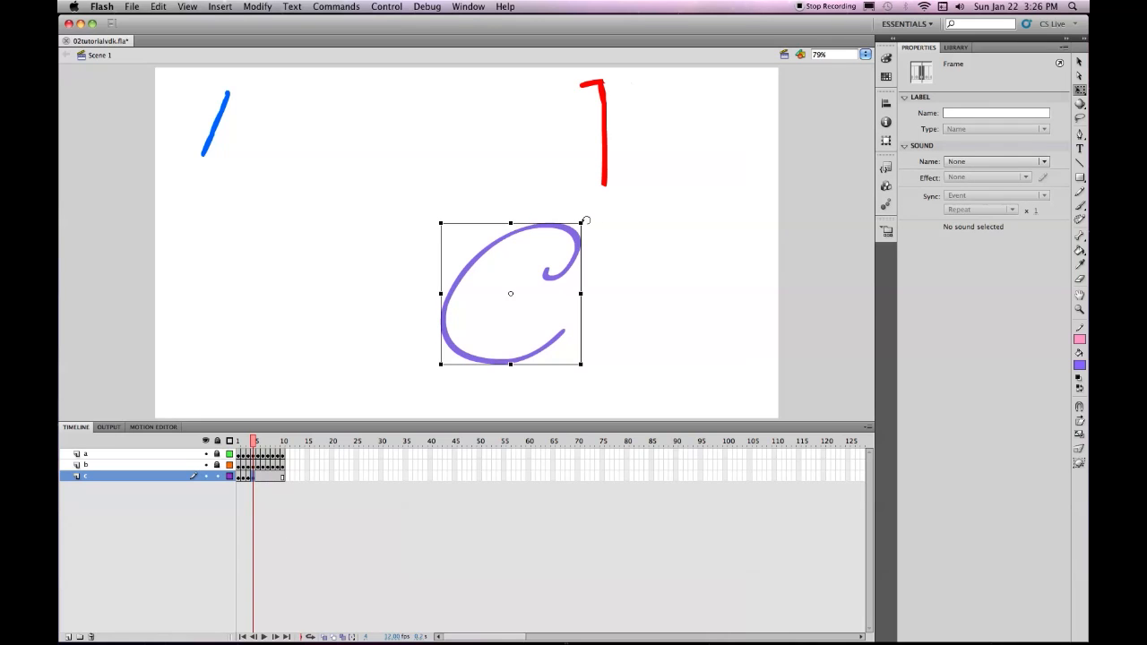
left_click_drag(586, 219, 597, 301)
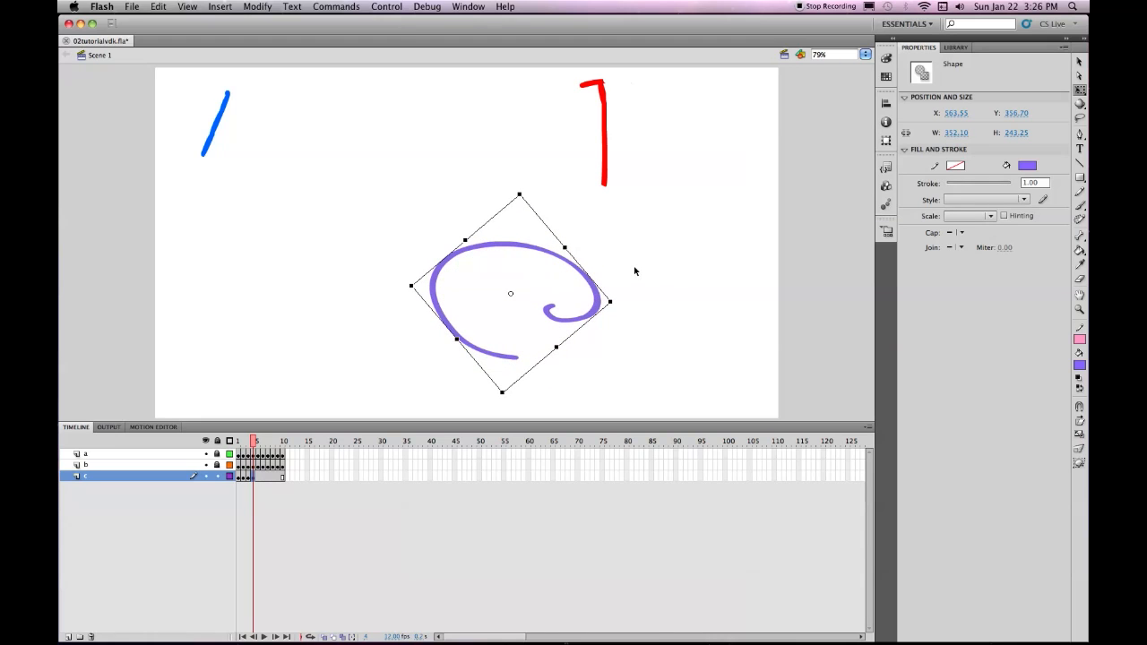
key("period")
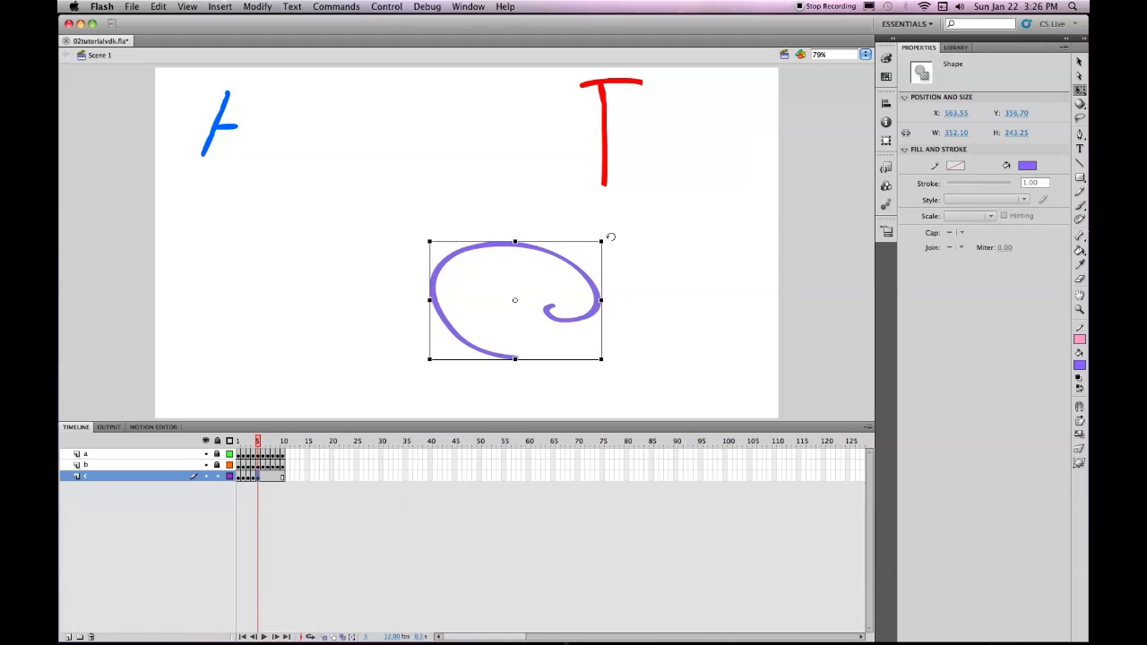
left_click_drag(607, 236, 609, 298)
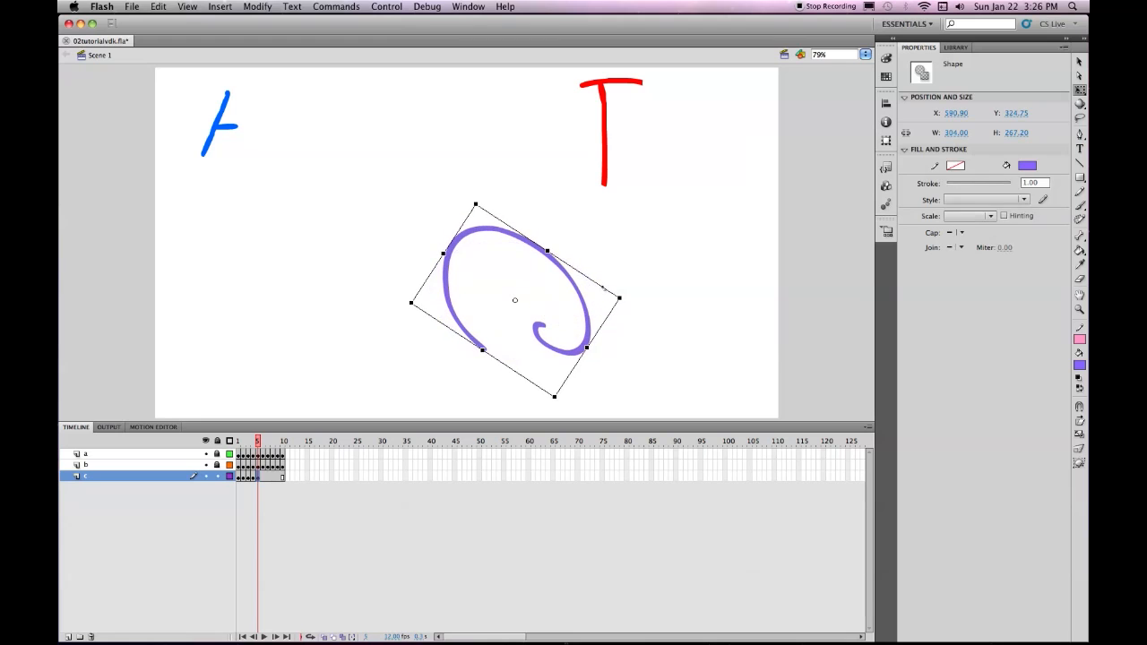
Add keyframes at frames 6, 7 and 8 of layer c, rotating the C back counterclockwise on frames 6 and 7 and skewing it left on frame 8
key("F6")
left_click_drag(597, 223, 536, 176)
key("period")
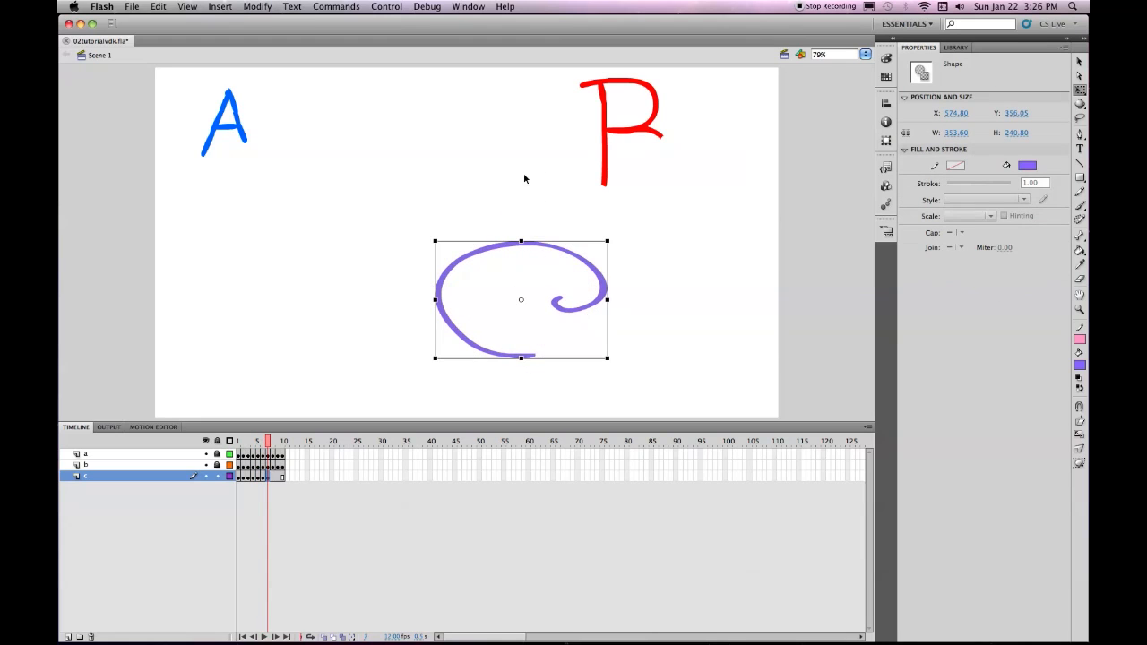
left_click_drag(613, 237, 525, 204)
key("period")
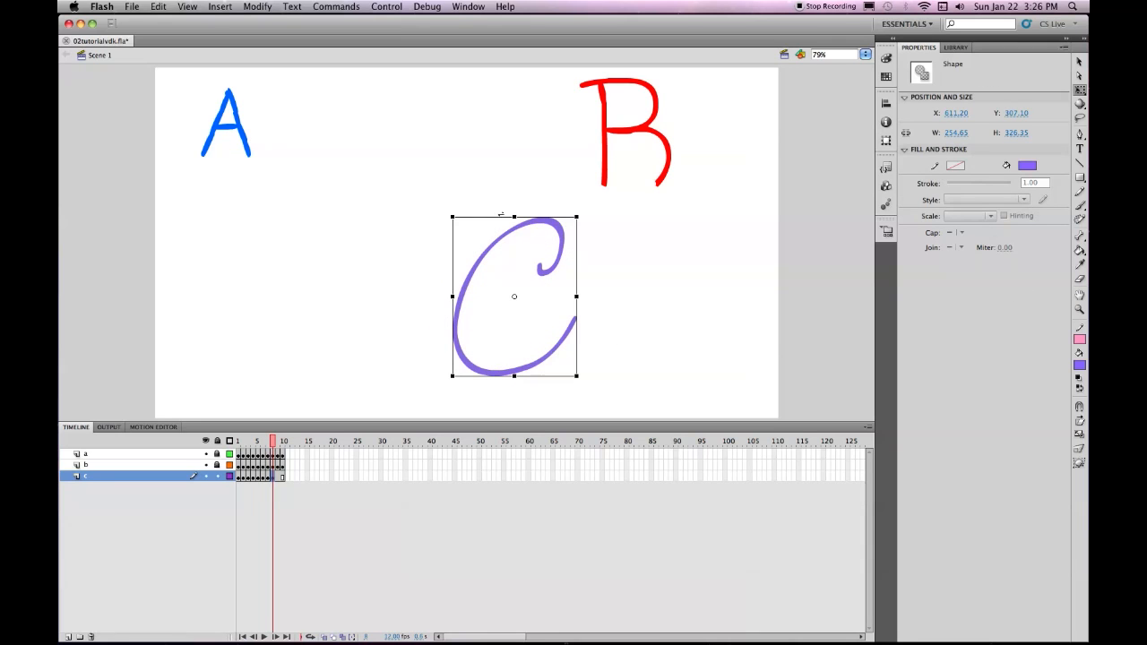
left_click_drag(503, 217, 482, 217)
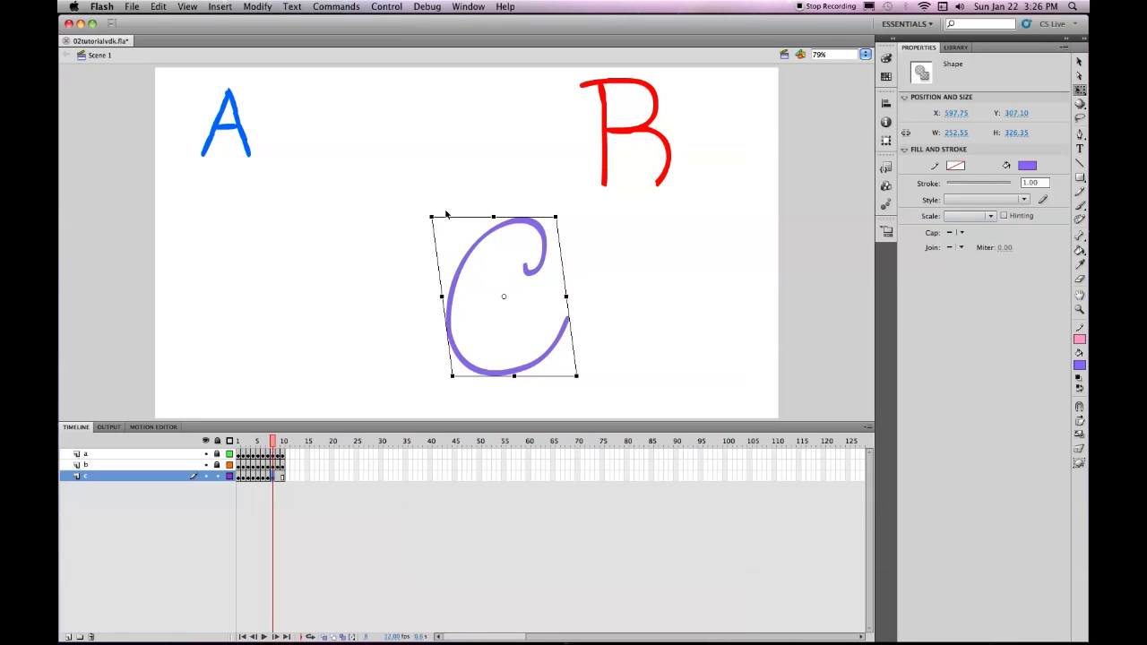
Add keyframes at frames 9 and 10 of layer c, tilting and shortening the C on frame 9 and shifting it progressively left through frame 10
key("period")
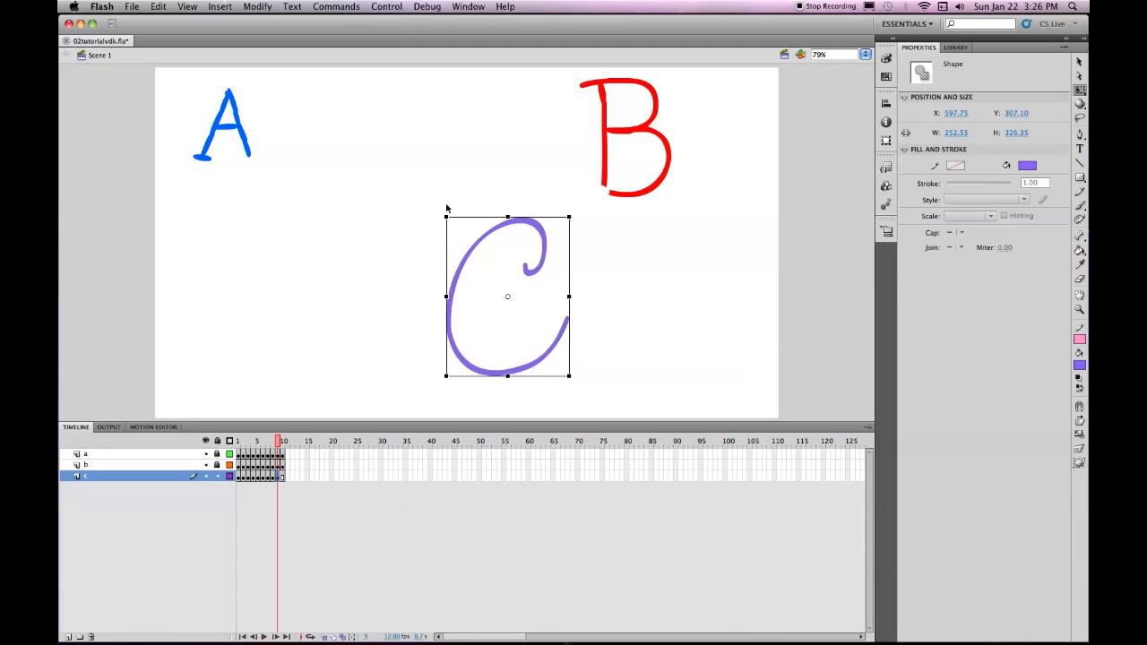
left_click(446, 208)
left_click(493, 231)
left_click_drag(448, 208, 499, 236)
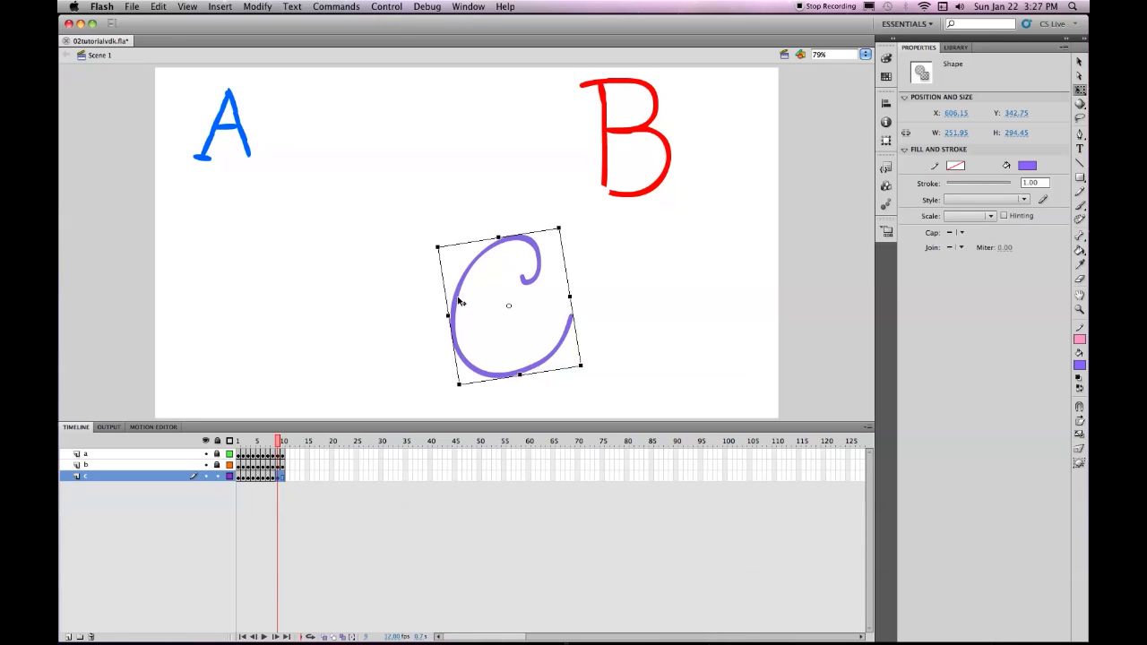
left_click_drag(458, 299, 442, 298)
key("F6")
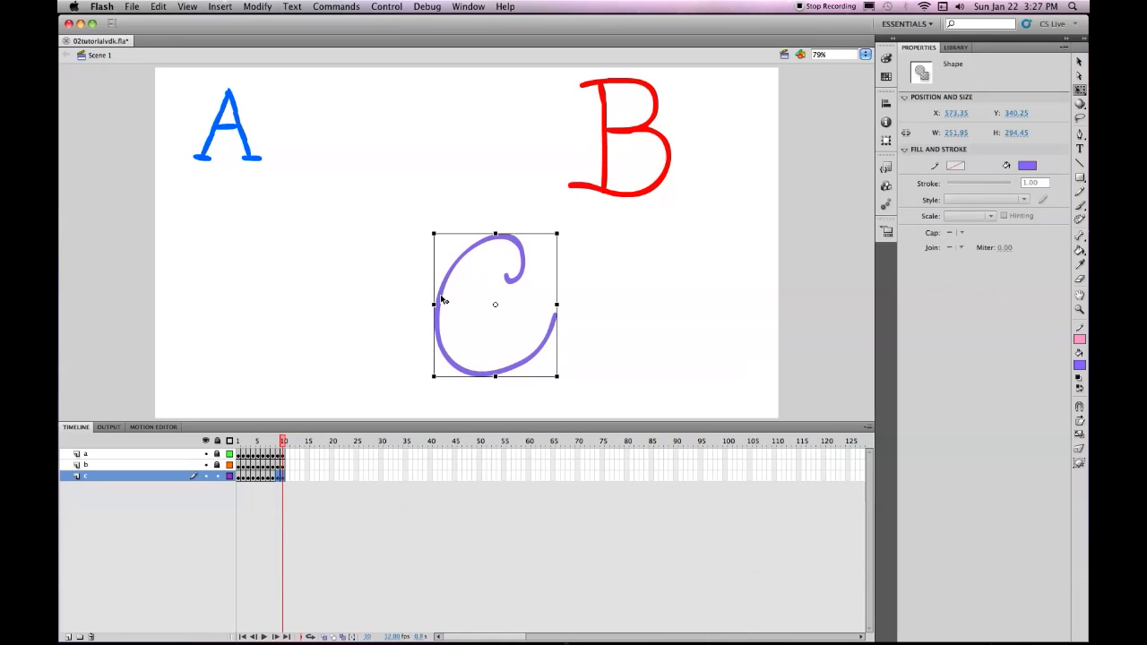
left_click_drag(496, 235, 471, 247)
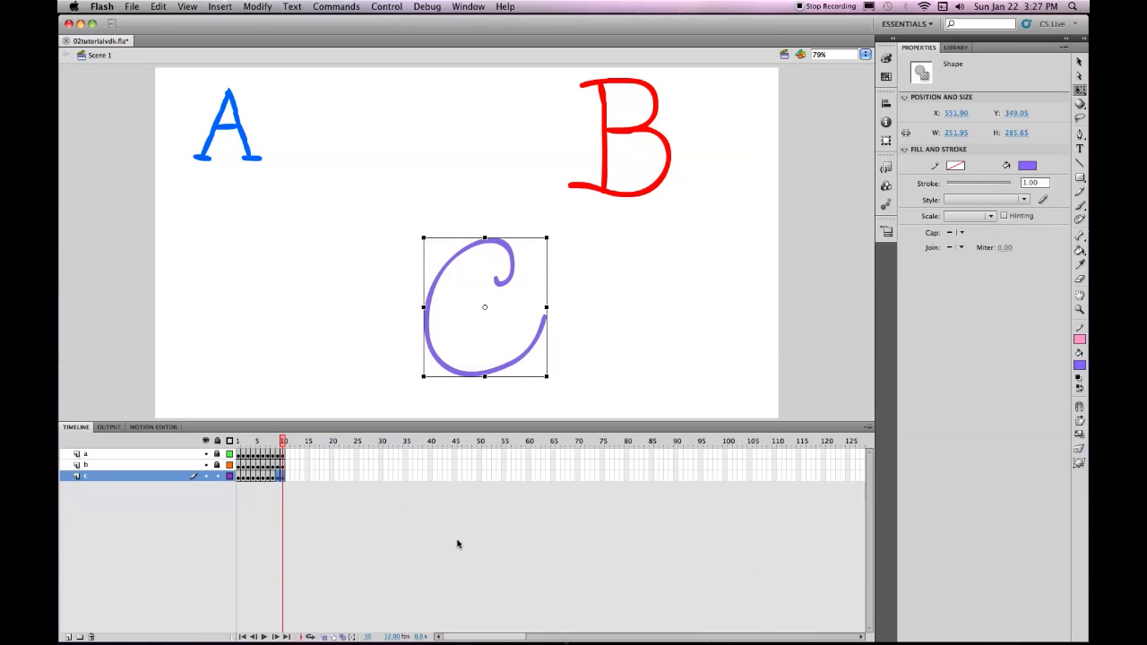
Save the document and test the movie as an SWF, closing its preview window after viewing the three animated letters
key("super+s")
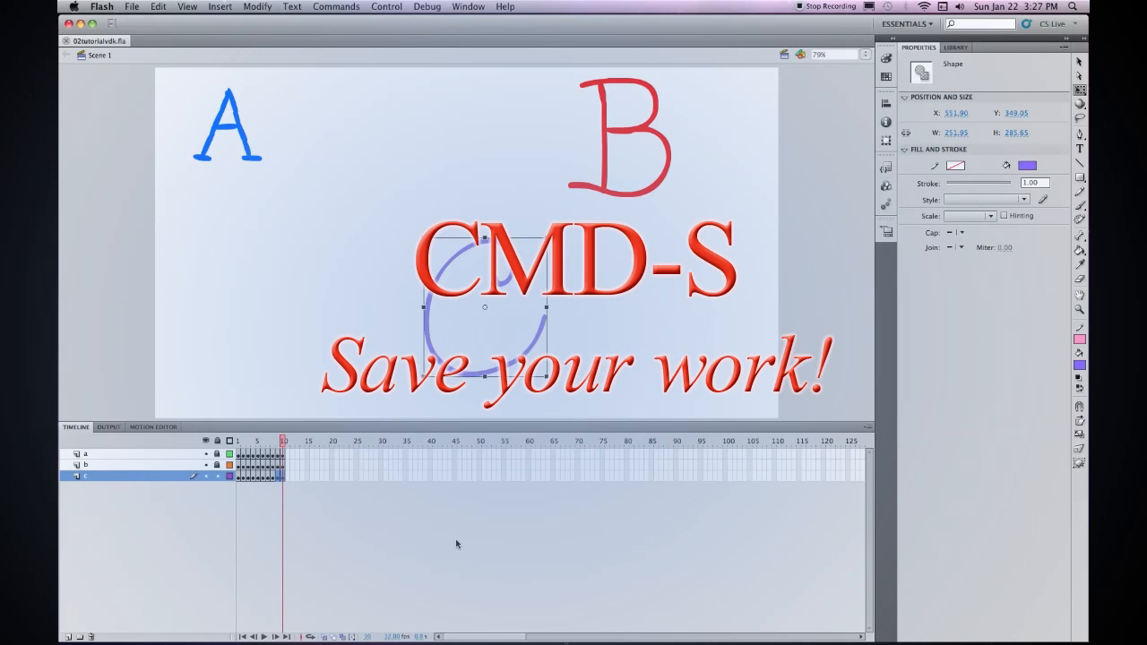
key("super+Return")
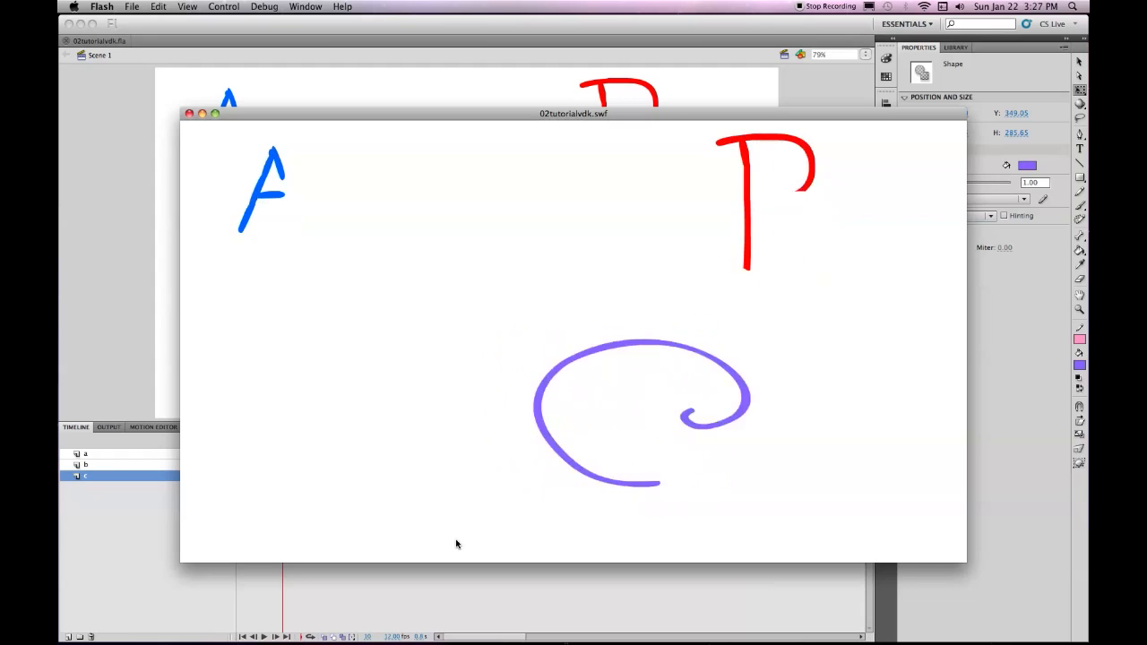
left_click(189, 113)
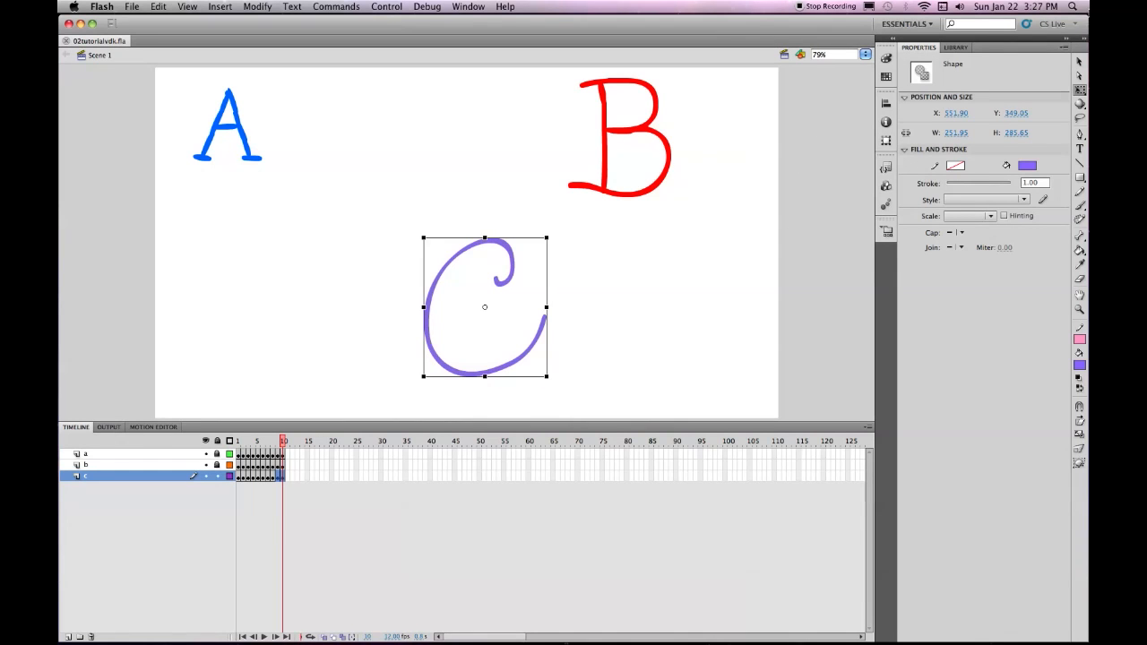
Deselect the C with the Selection tool, check the SWF history, and test the movie again before closing its preview window
left_click(1080, 61)
left_click(796, 155)
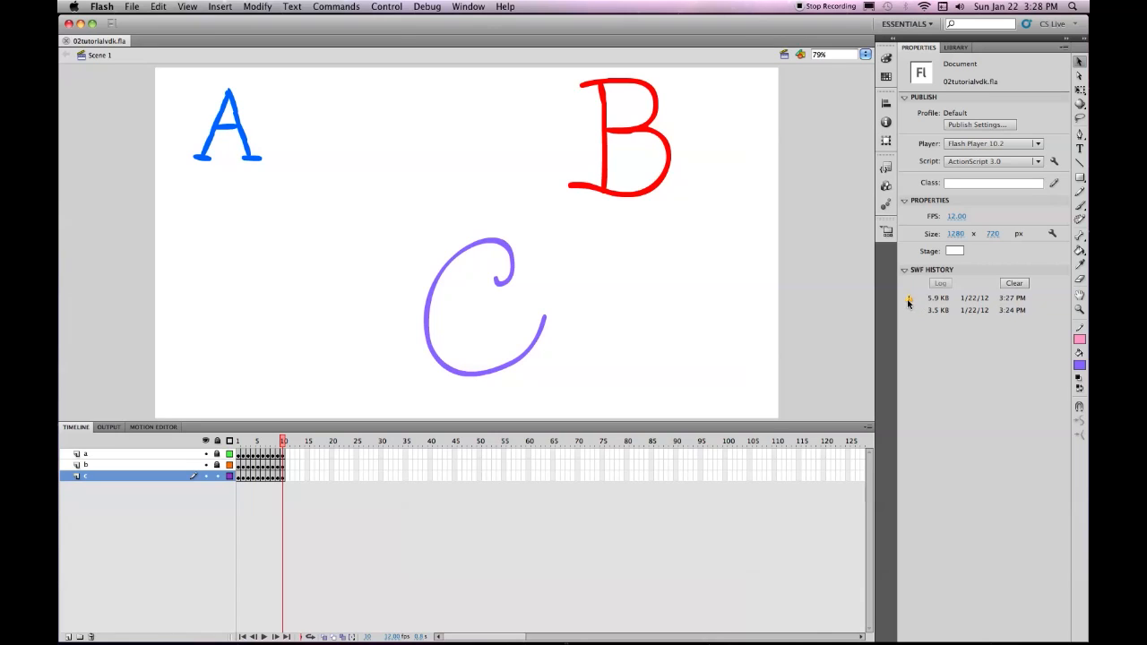
mouse_move(910, 303)
key("super+Return")
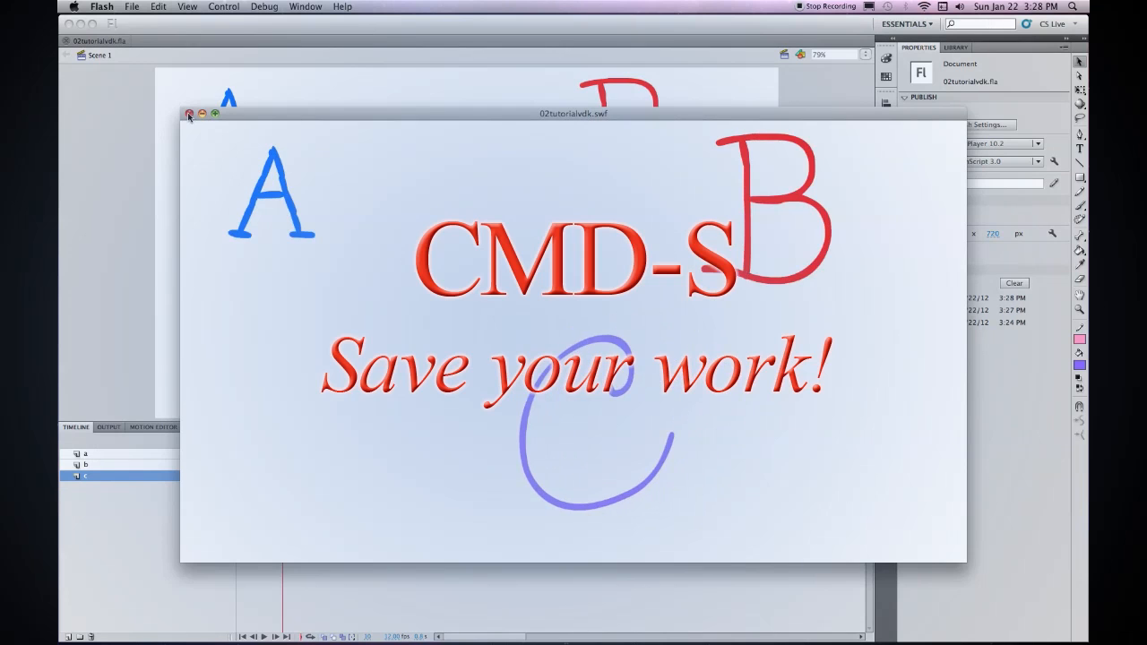
left_click(189, 114)
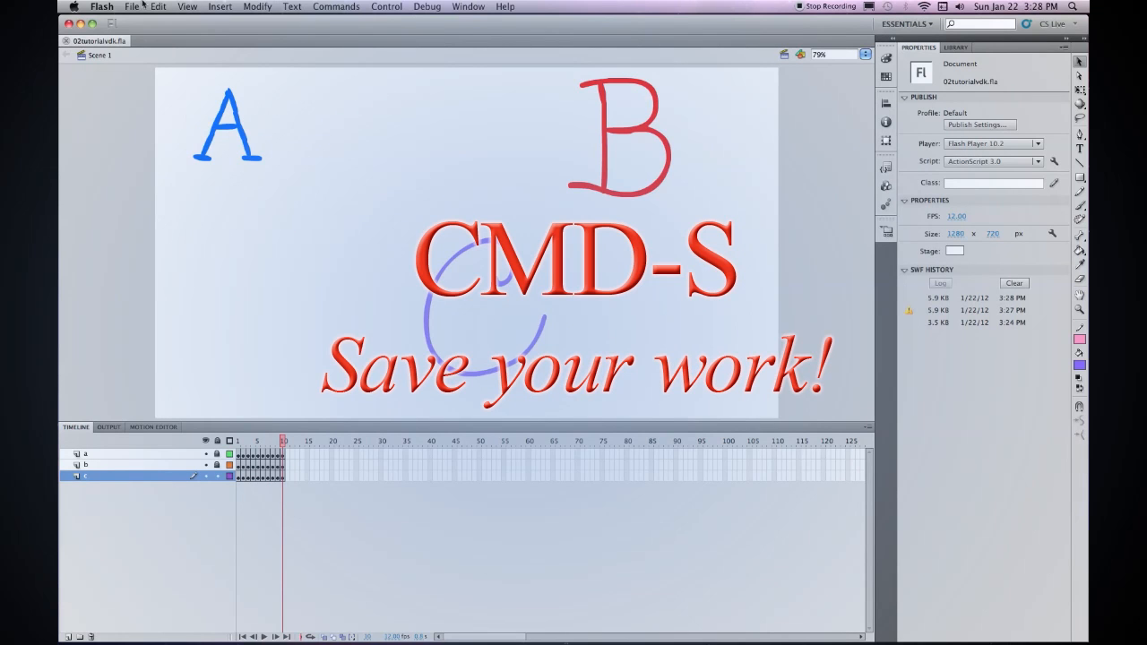
left_click(823, 8)
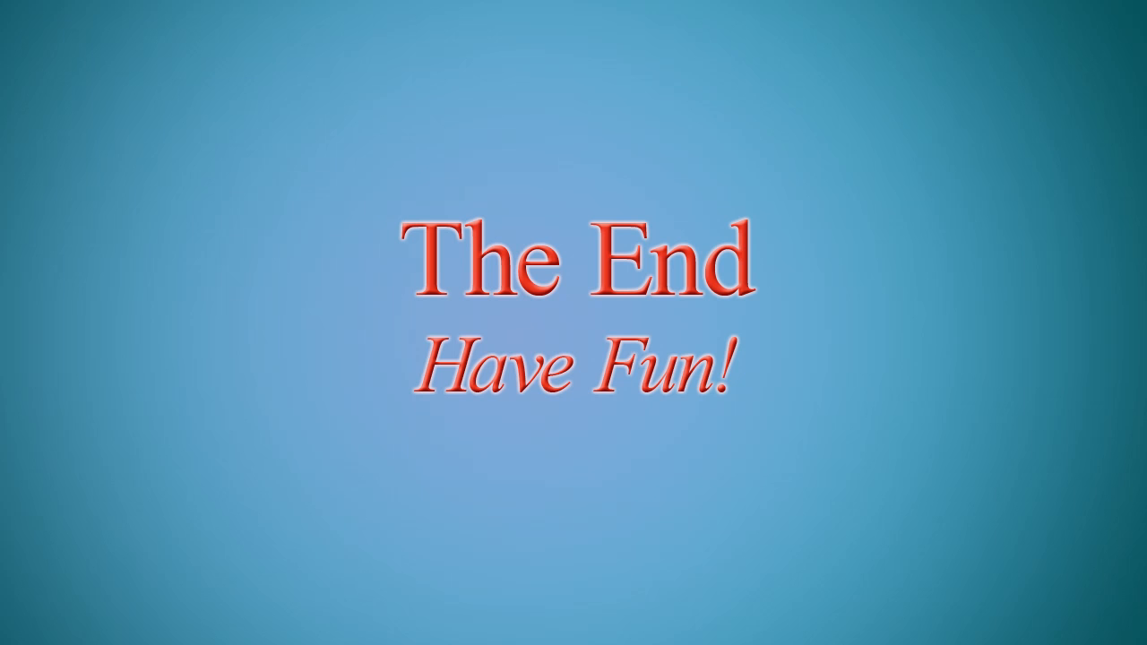